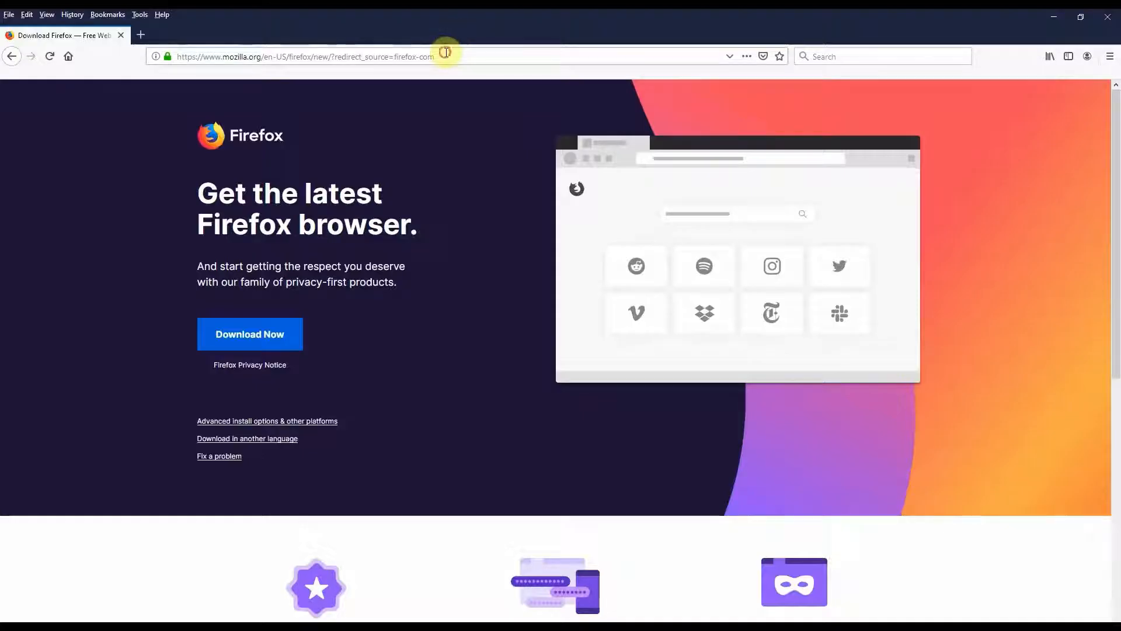
pyautogui.click(445, 53)
pyautogui.write('www.go')
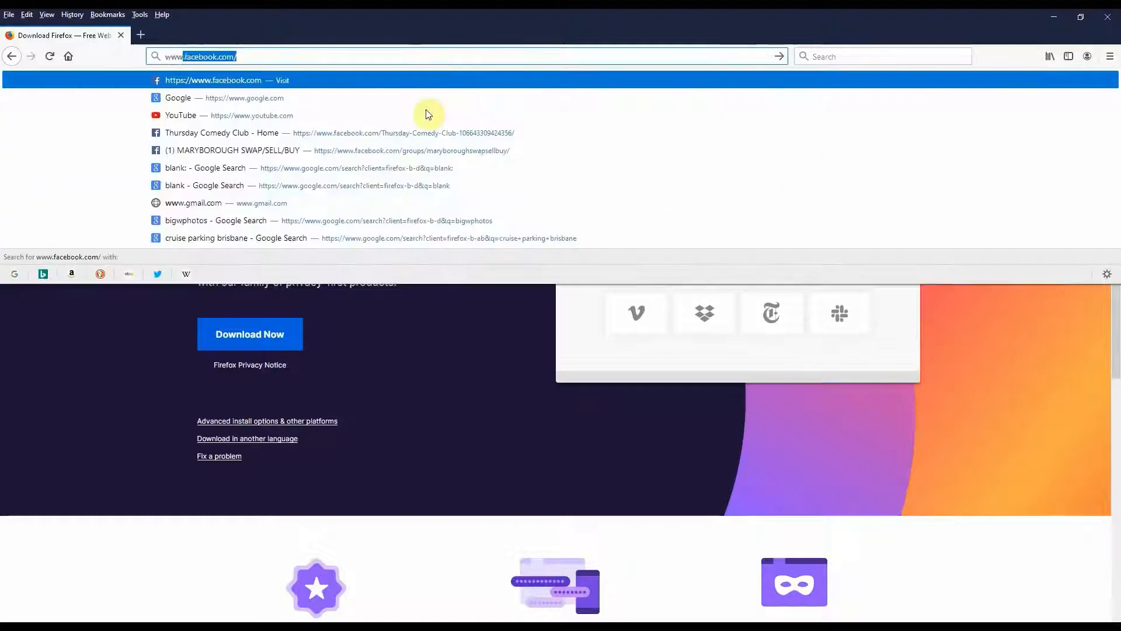
pyautogui.write('ogle')
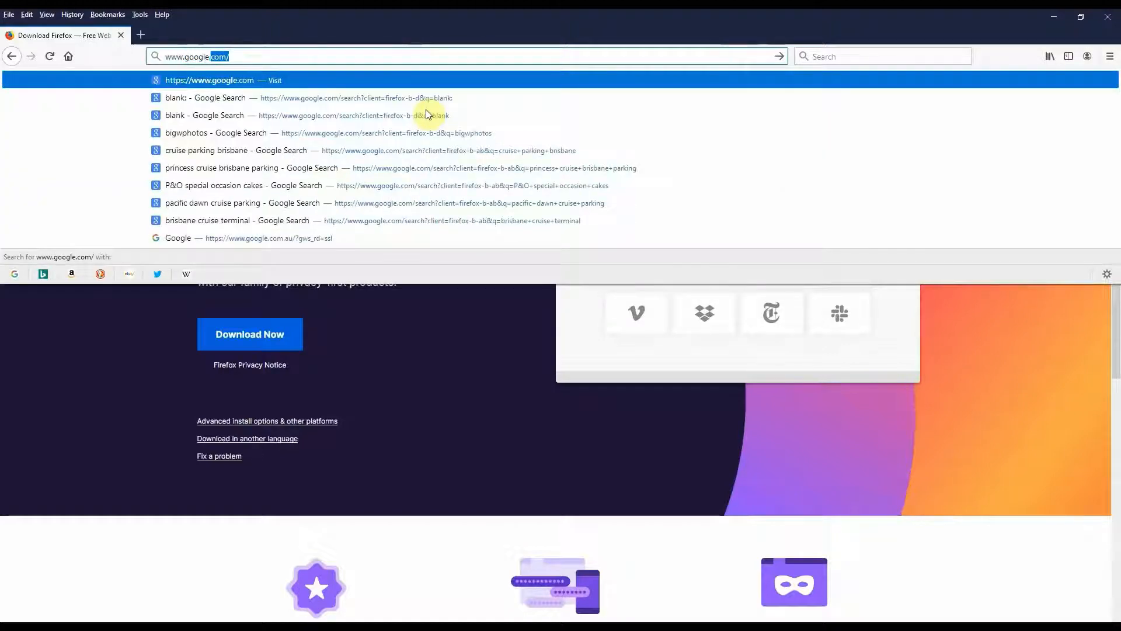
pyautogui.write('.com/')
pyautogui.press('Return')
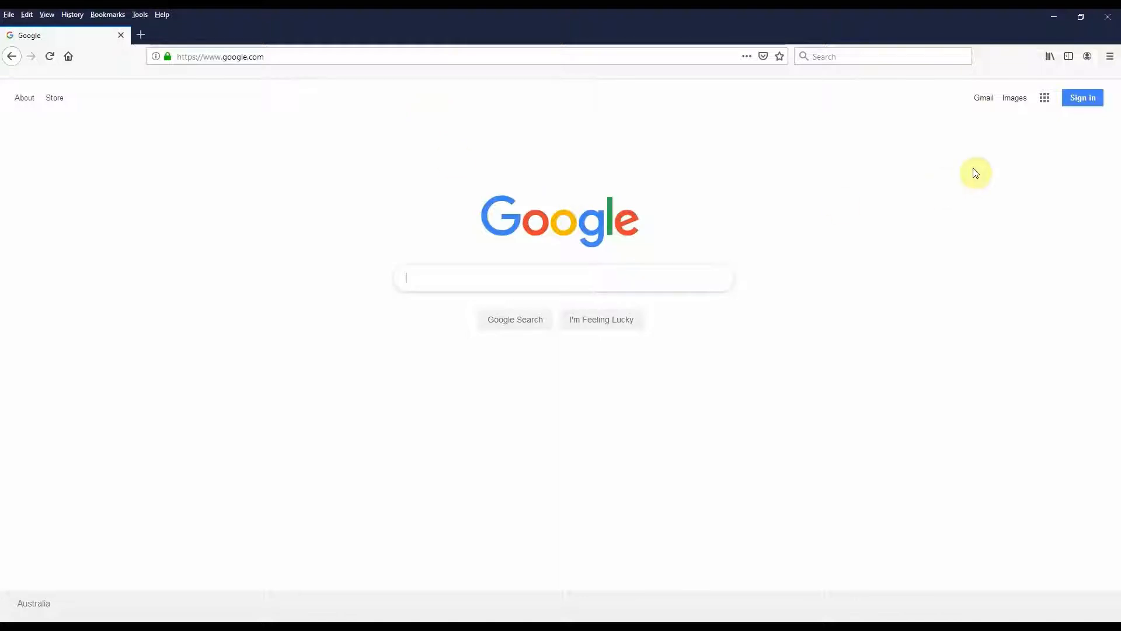
pyautogui.click(1086, 98)
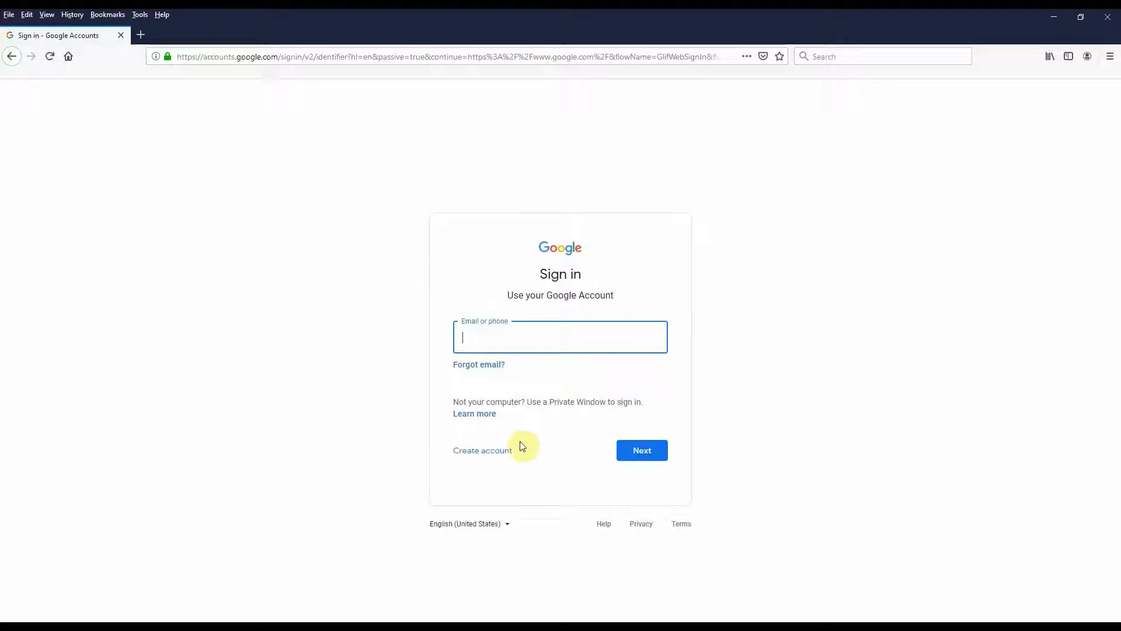
pyautogui.click(482, 458)
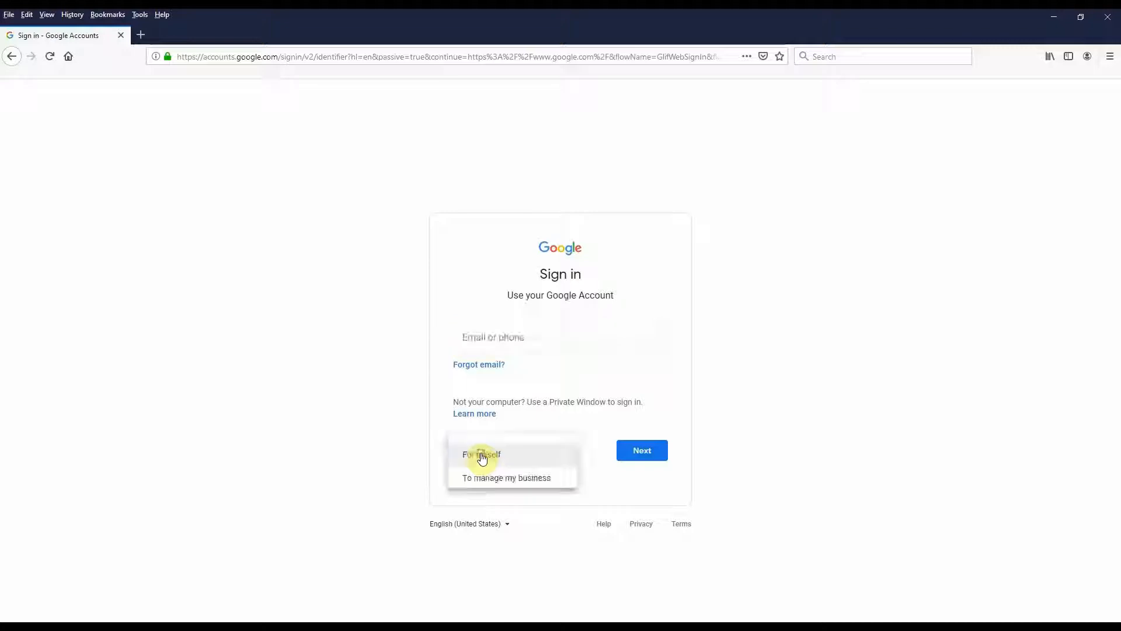
pyautogui.click(517, 459)
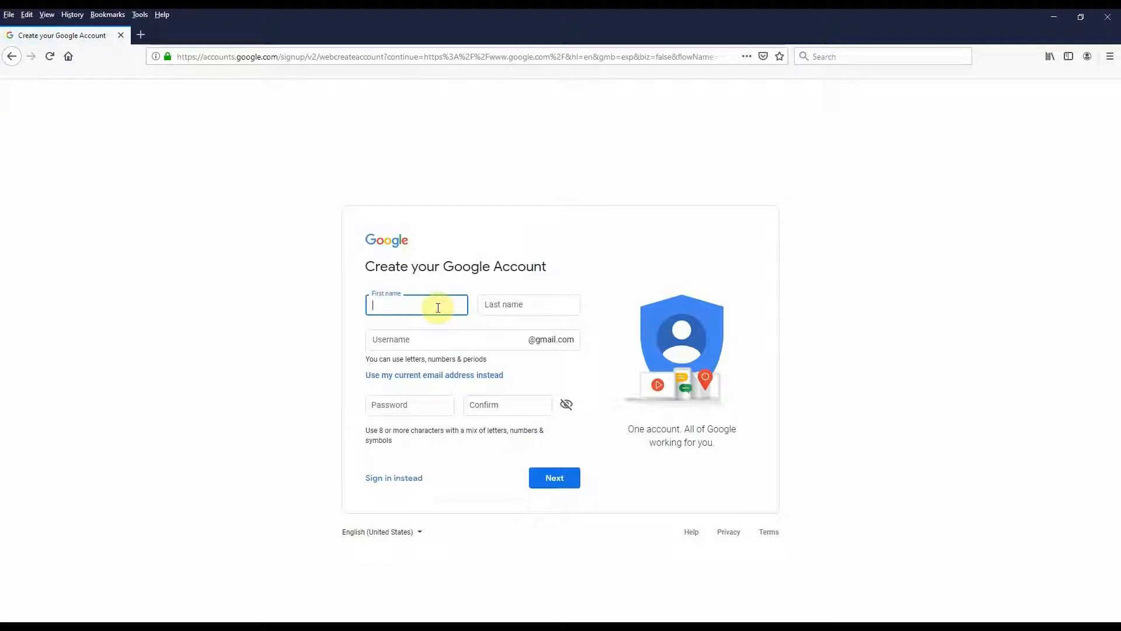
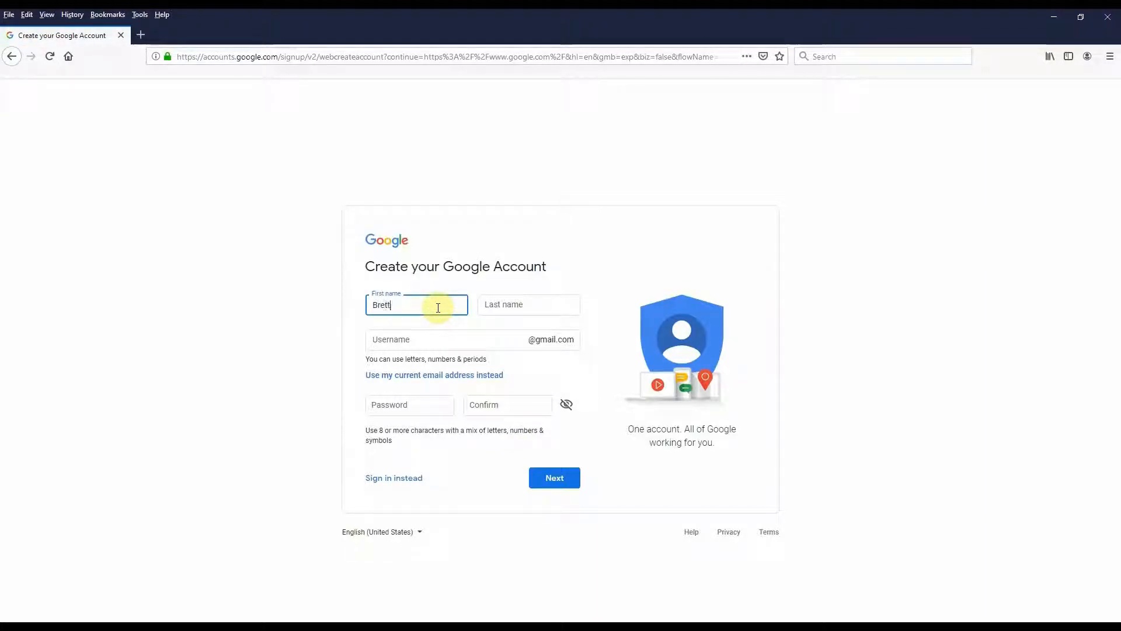
# Enter the account holder's first and last name, correcting a misspelled last name.
pyautogui.press('Tab')
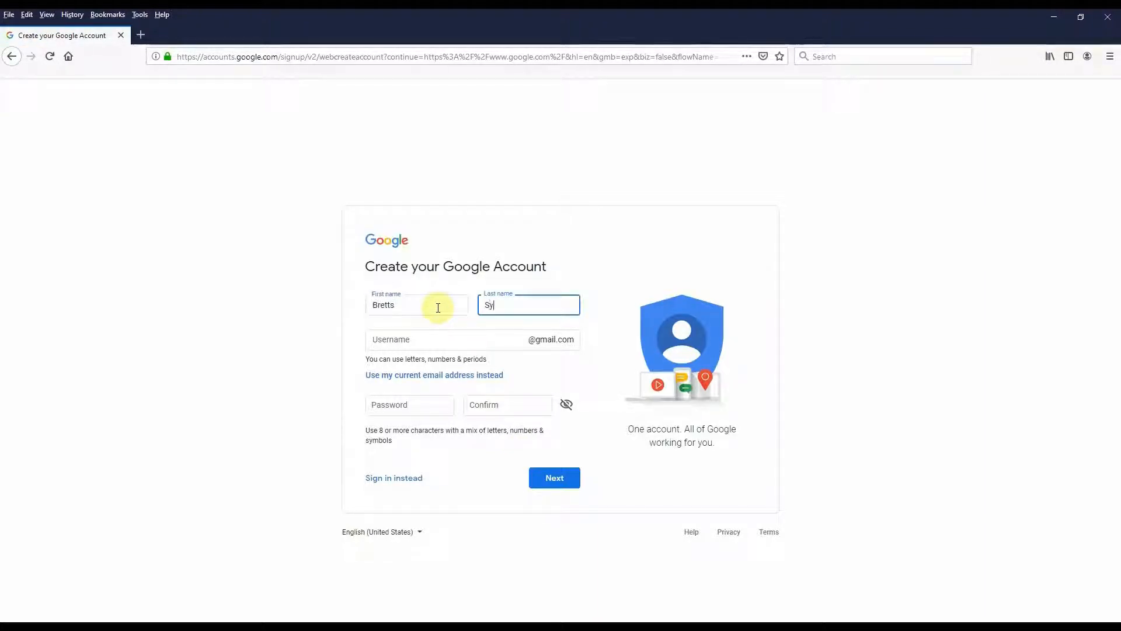
pyautogui.press('BackSpace')
pyautogui.press('BackSpace')
pyautogui.press('BackSpace')
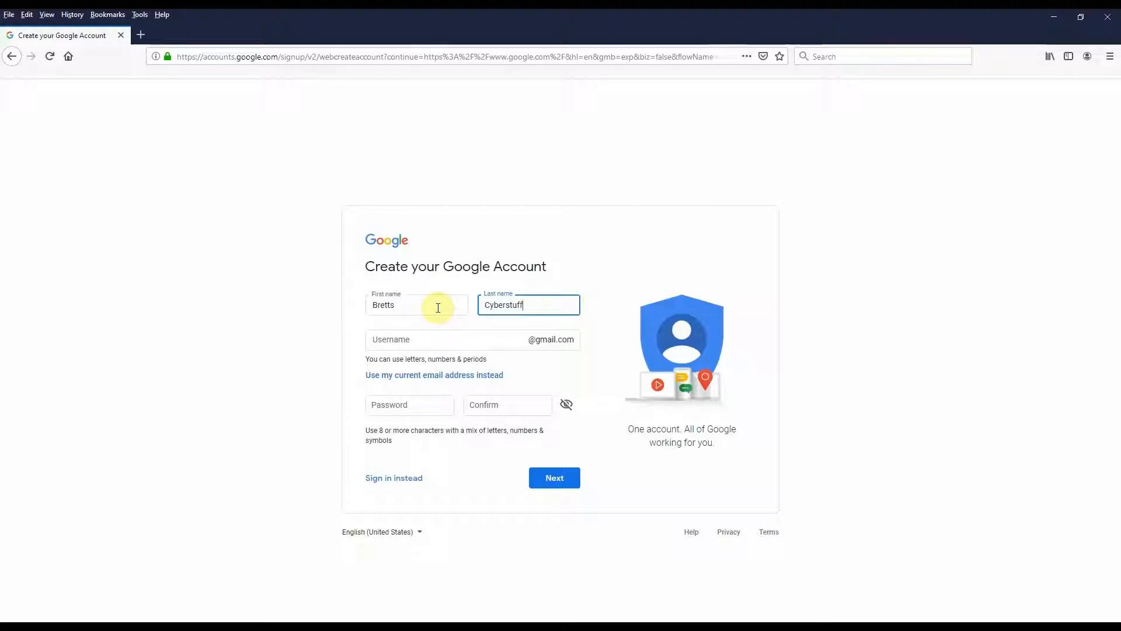
# Enter the chosen Gmail username, fixing a typo.
pyautogui.click(435, 335)
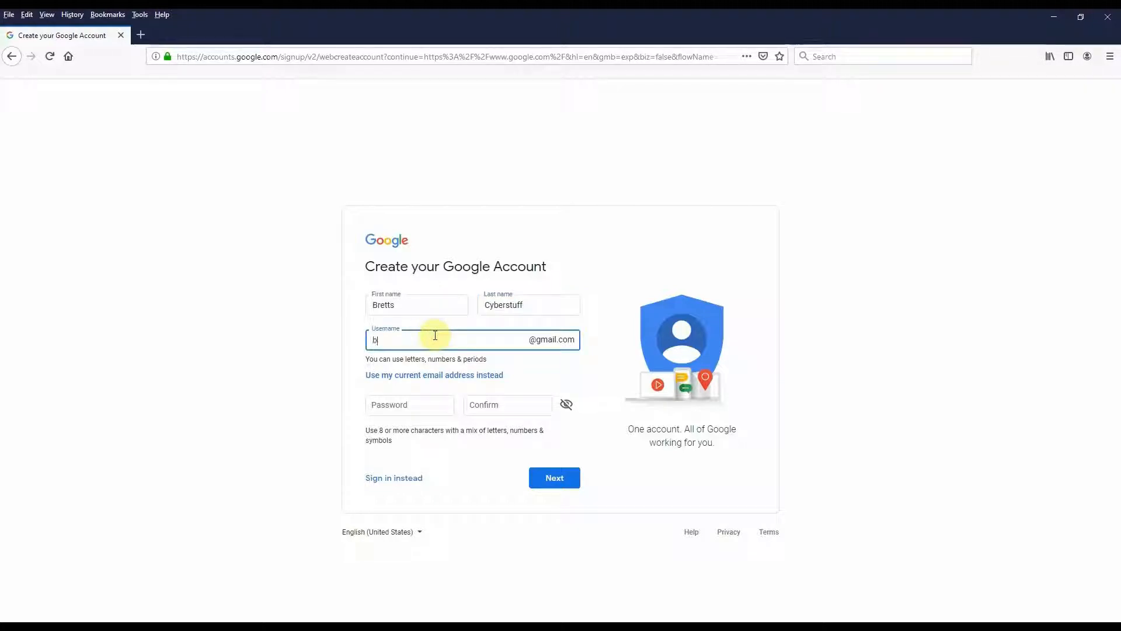
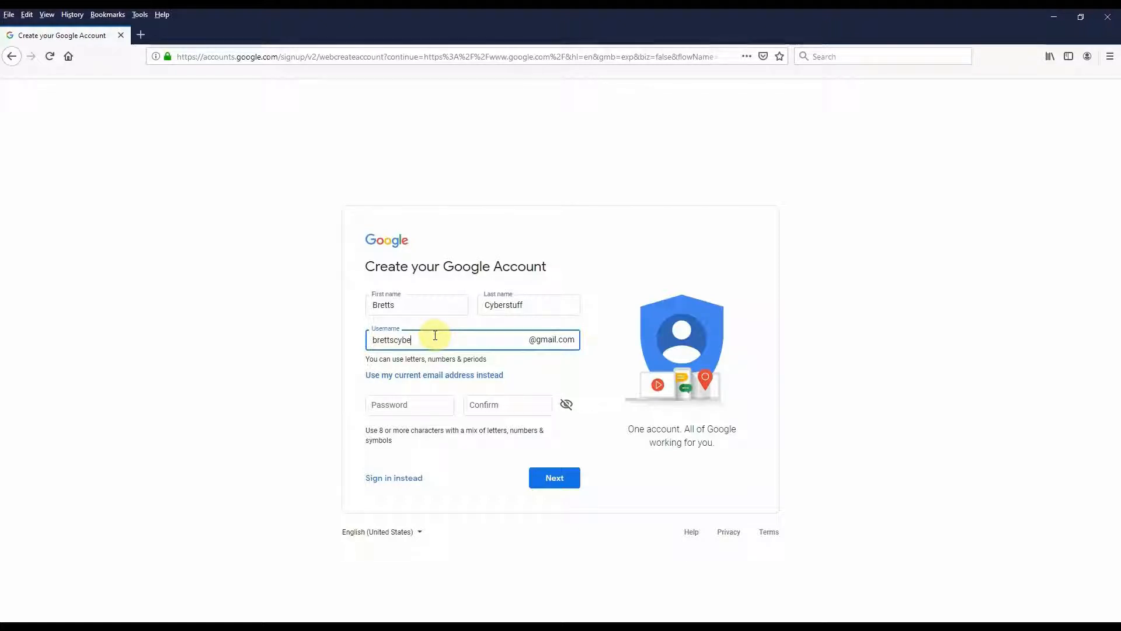
# Enter and confirm the account password, then submit the form.
pyautogui.click(428, 402)
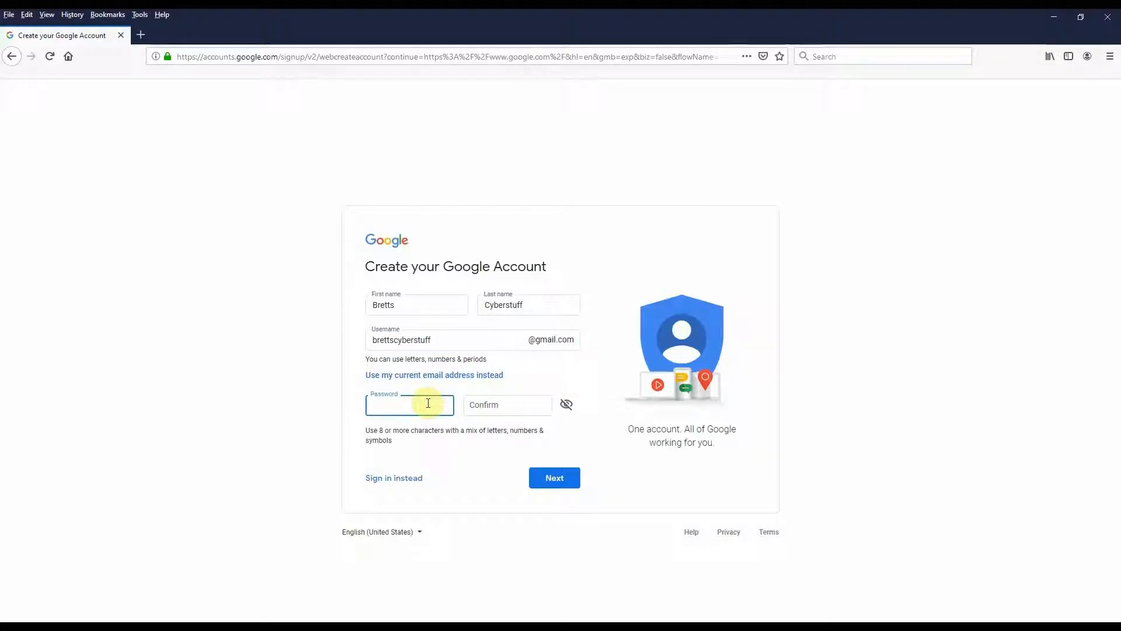
pyautogui.write('••••')
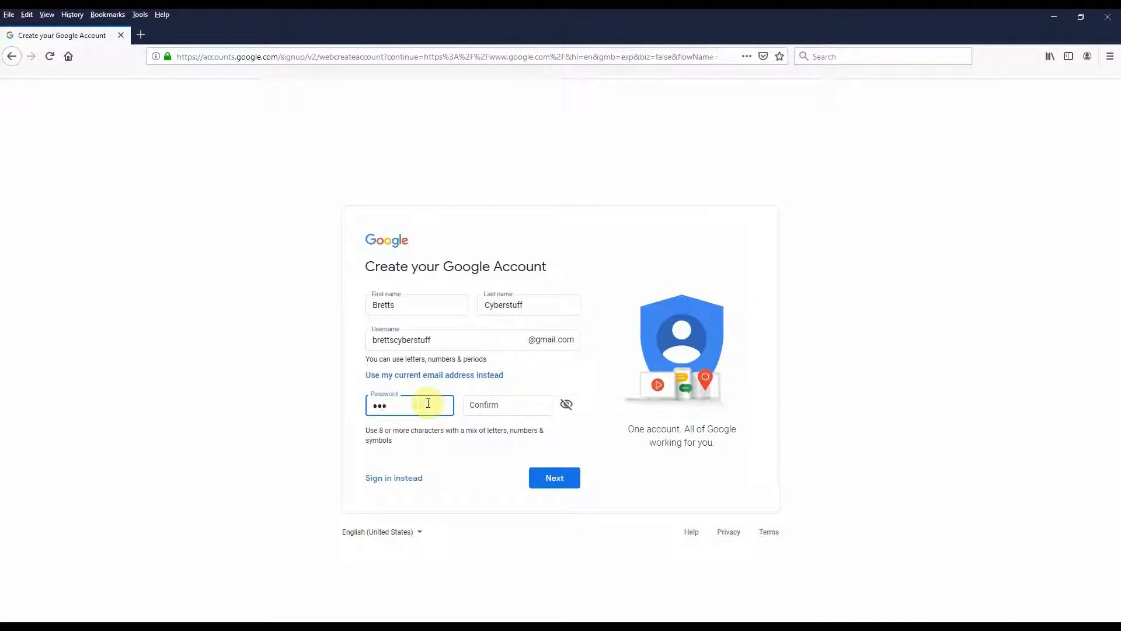
pyautogui.write('•')
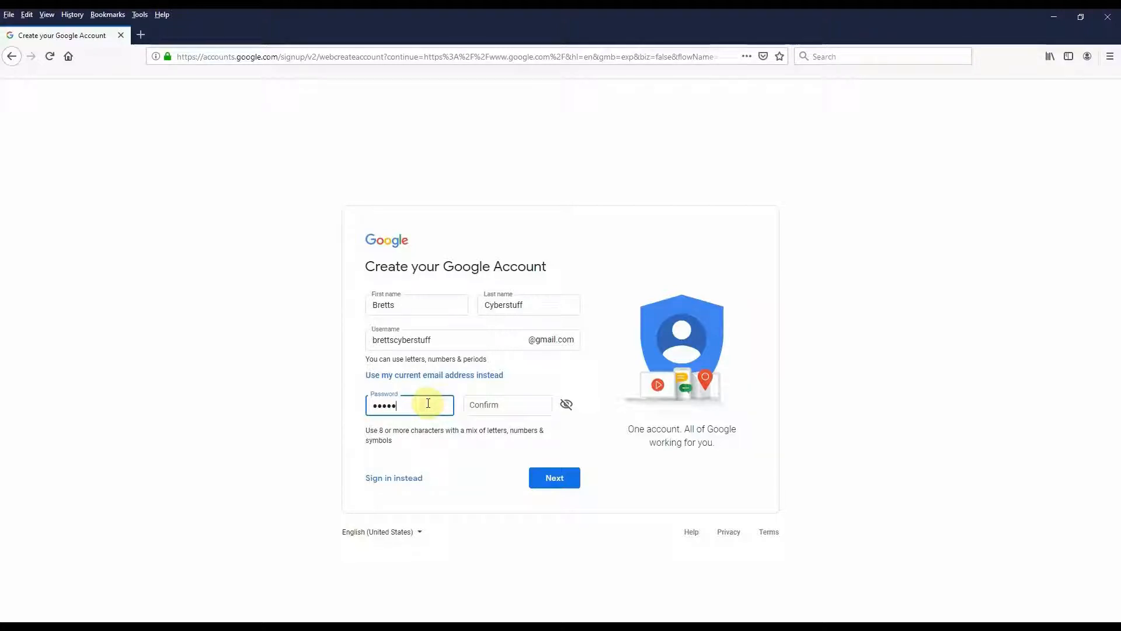
pyautogui.write('•••••')
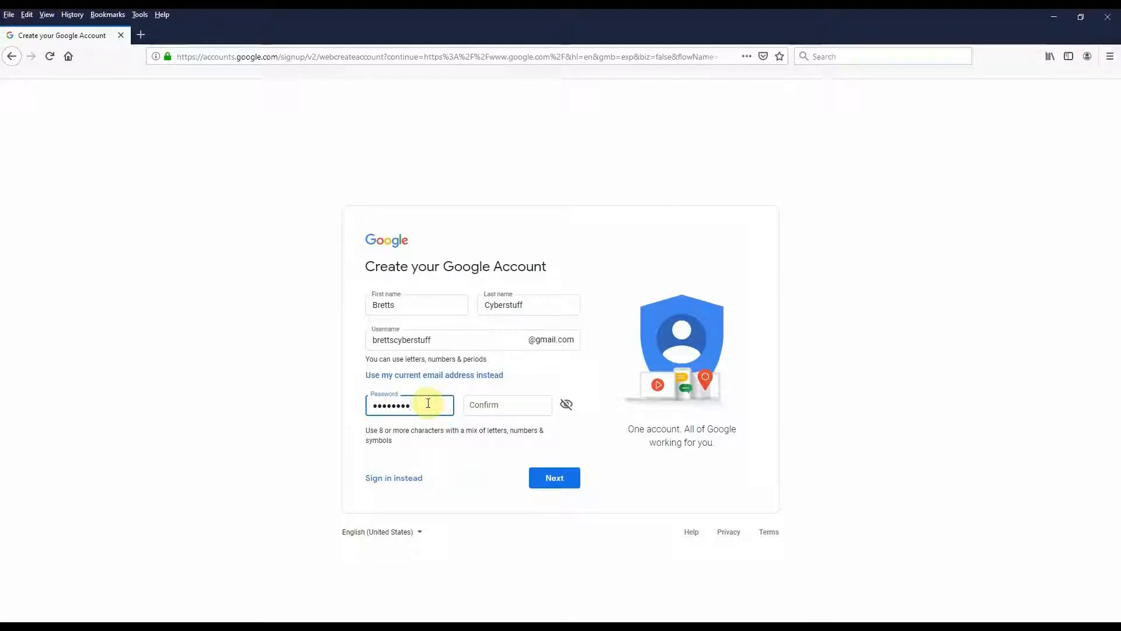
pyautogui.press('Tab')
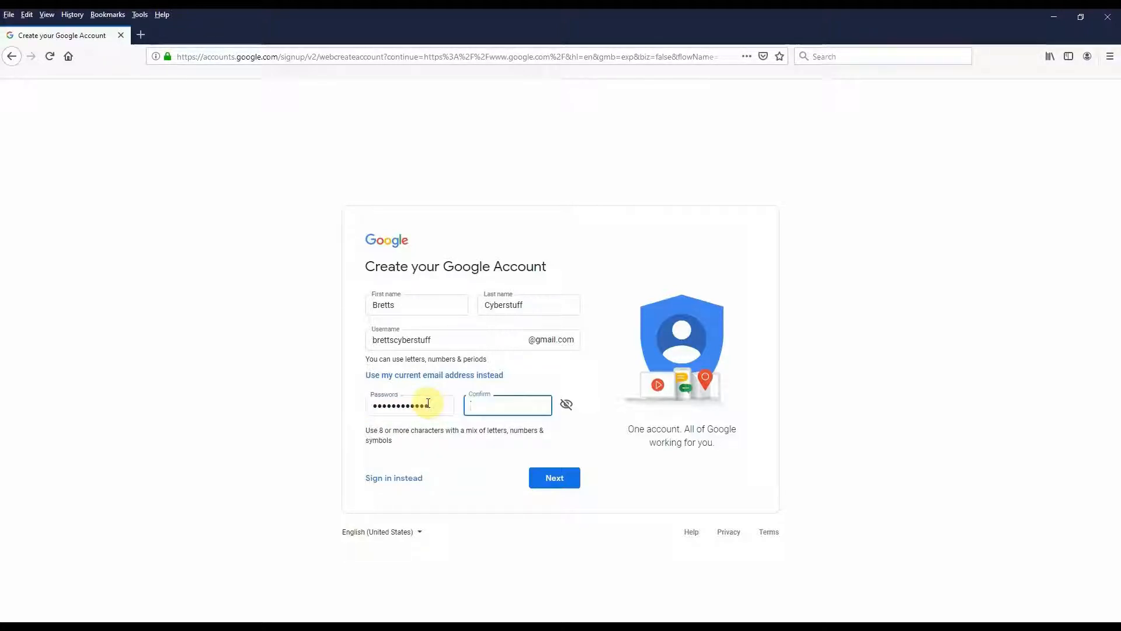
pyautogui.write('••••••••••••')
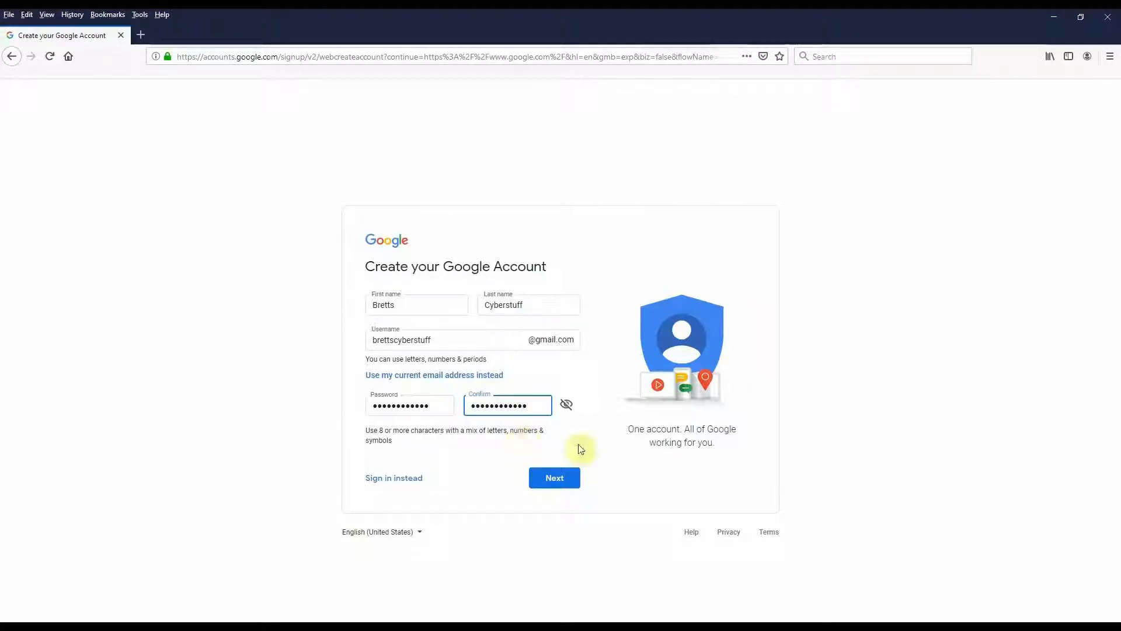
pyautogui.click(565, 481)
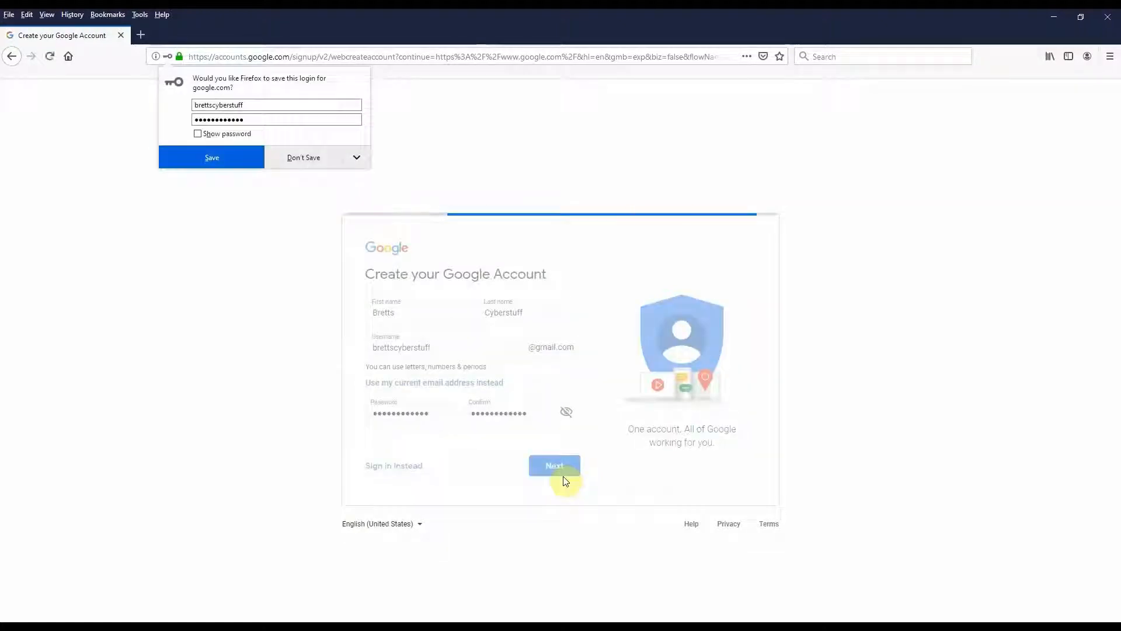
# Decline saving the login in the browser and enter a recovery e-mail address.
pyautogui.click(317, 161)
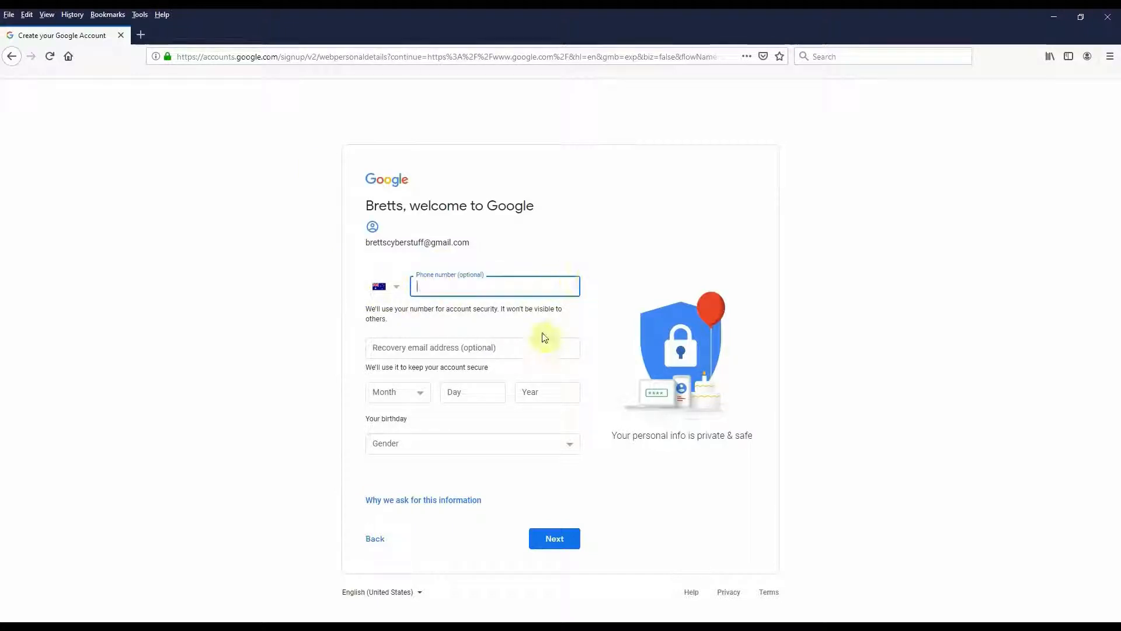
pyautogui.click(499, 348)
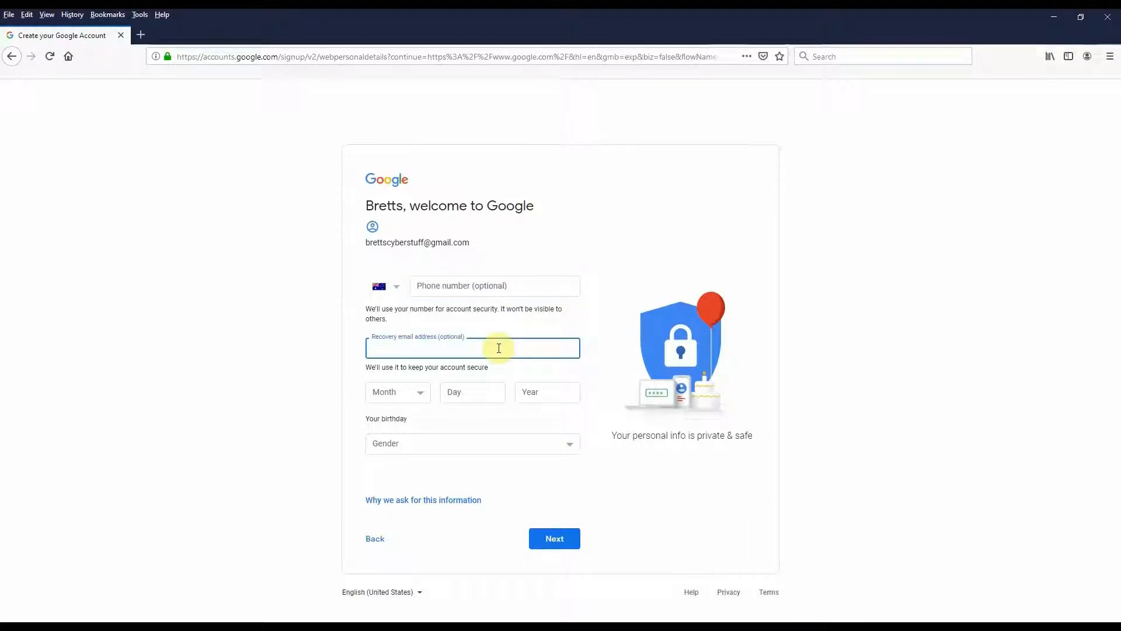
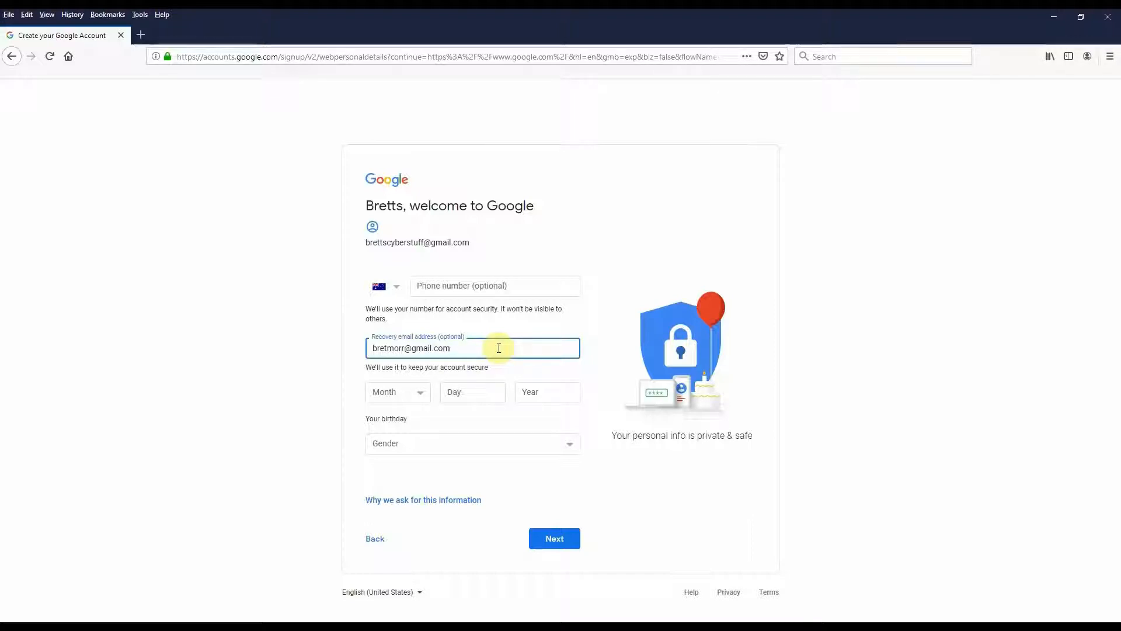
# Set the birthday to January 1, 1955 and the gender to Male.
pyautogui.click(402, 392)
pyautogui.click(413, 424)
pyautogui.click(476, 397)
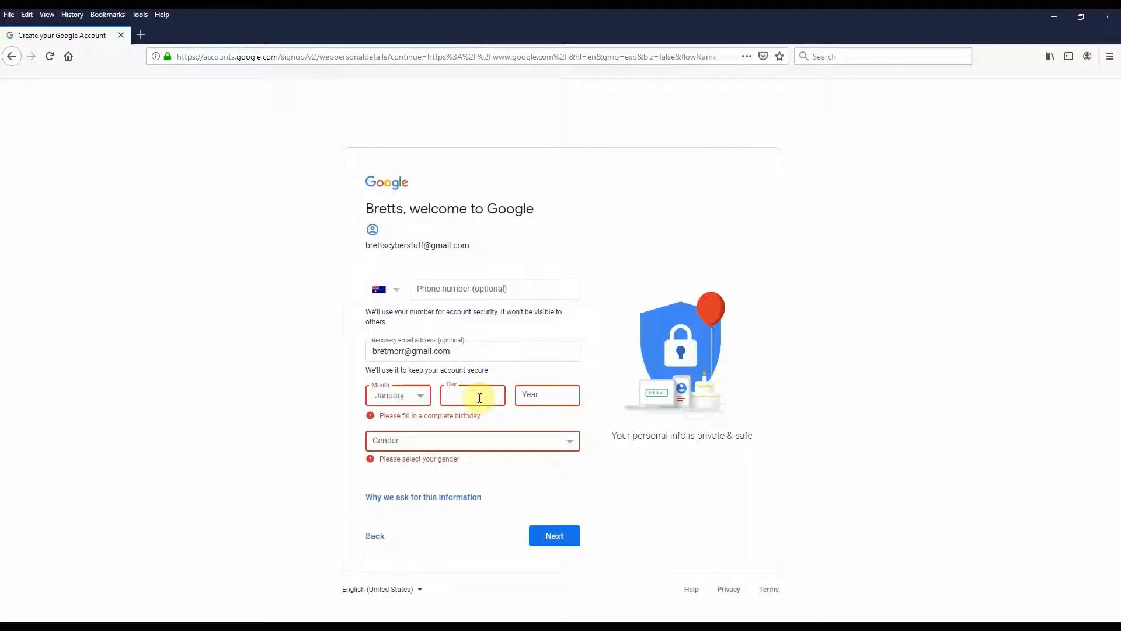
pyautogui.write('1')
pyautogui.click(523, 396)
pyautogui.write('1')
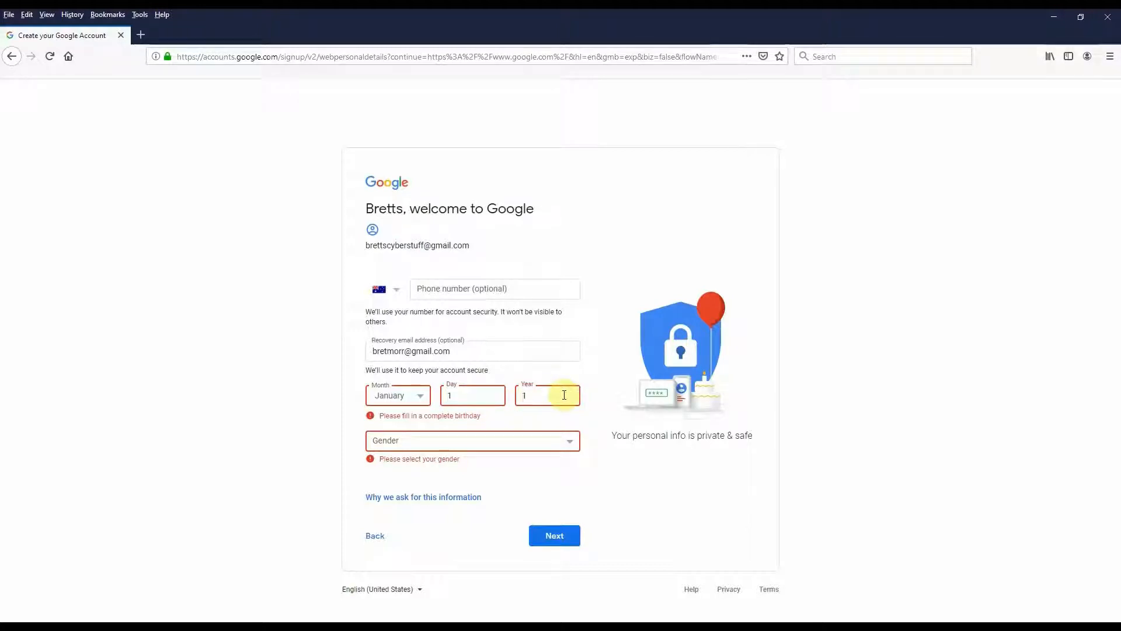
pyautogui.write('955')
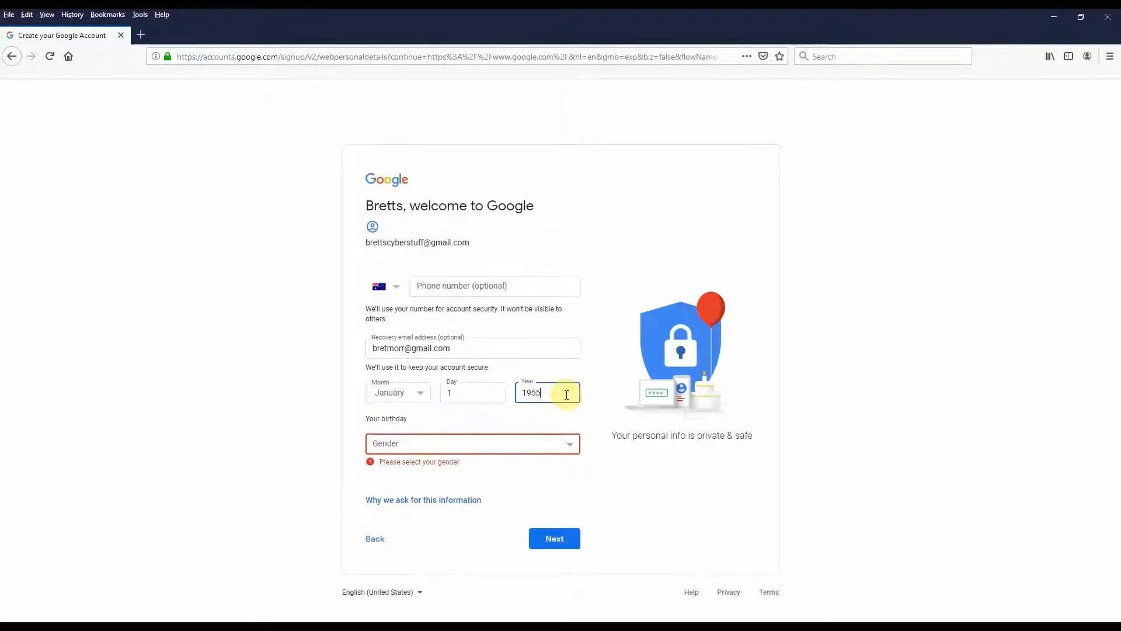
pyautogui.click(570, 441)
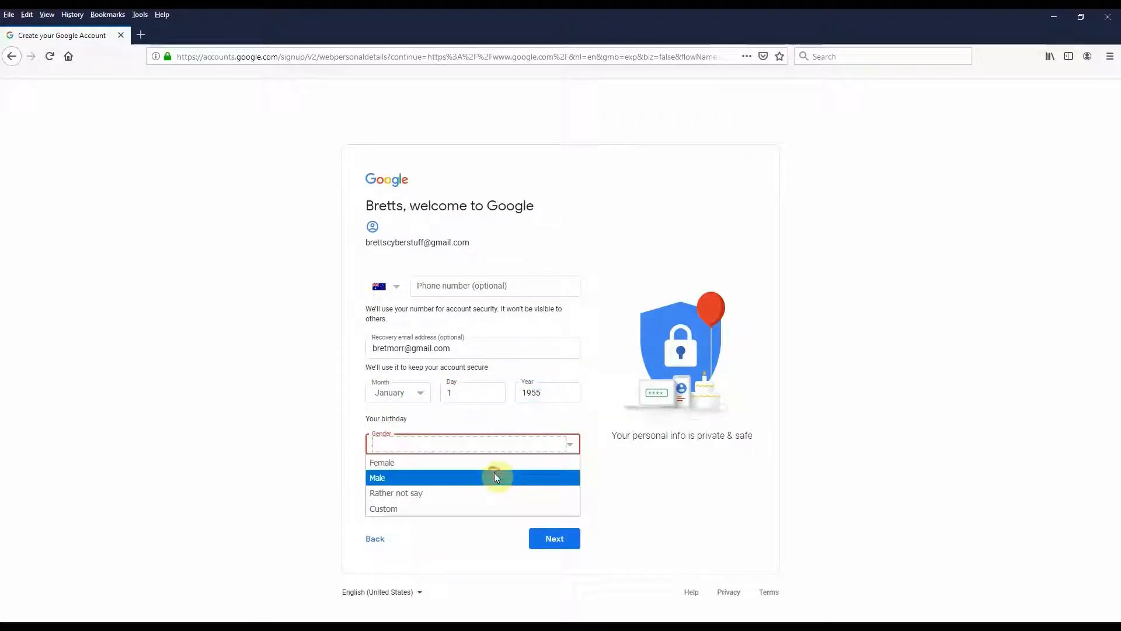
pyautogui.click(495, 477)
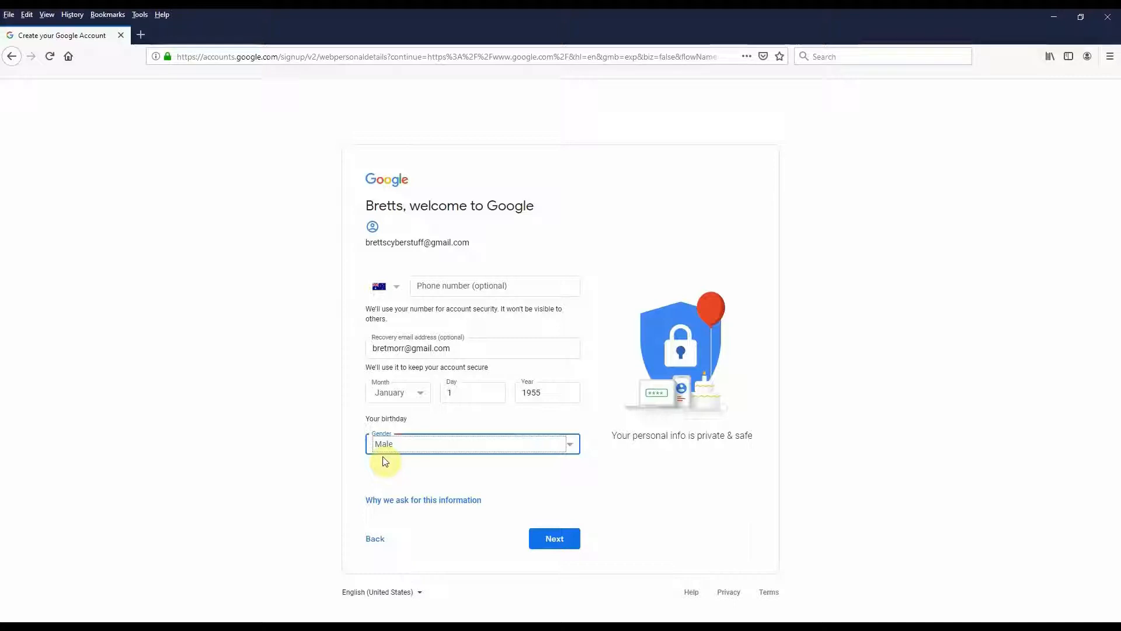
# Submit the personal details and accept Google's Privacy and Terms to create the account.
pyautogui.click(556, 539)
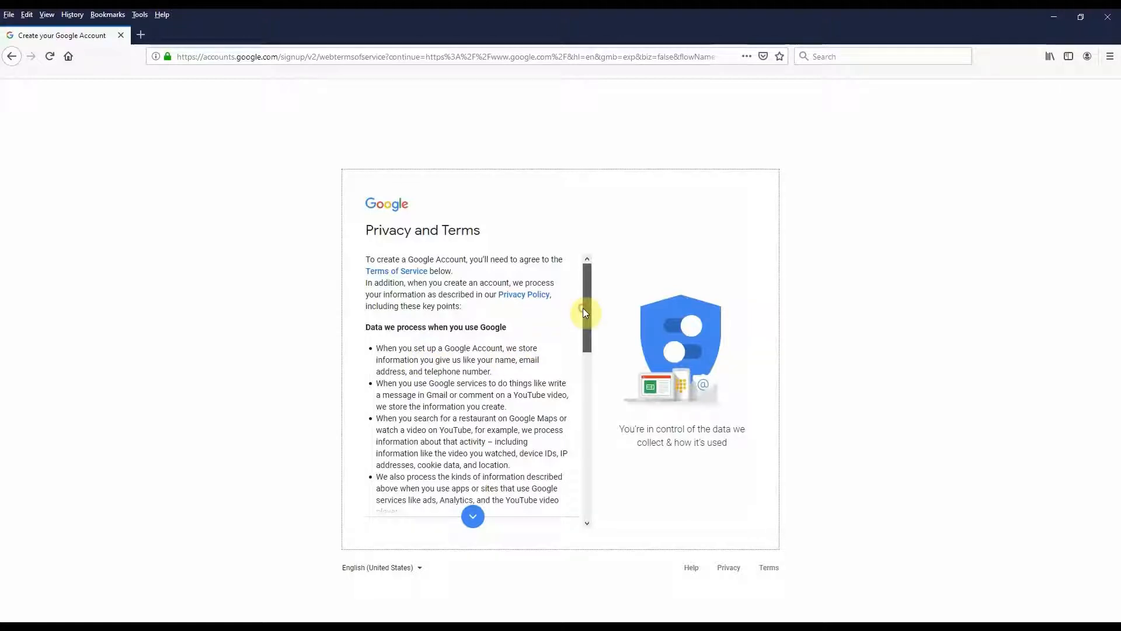
pyautogui.moveTo(582, 307); pyautogui.dragTo(581, 494)
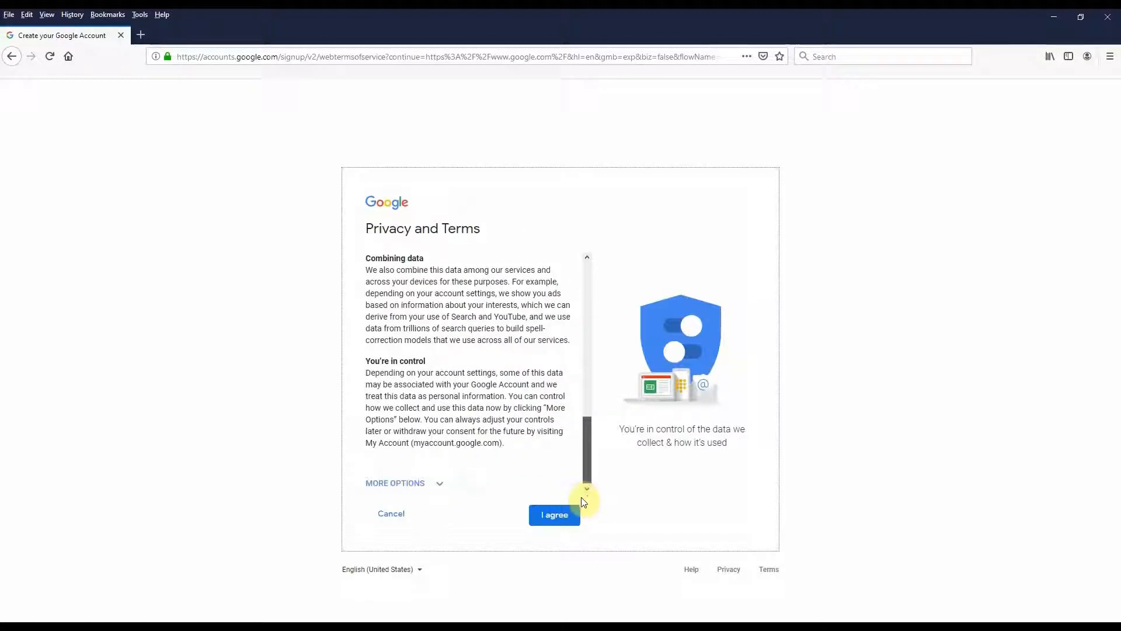
pyautogui.click(561, 521)
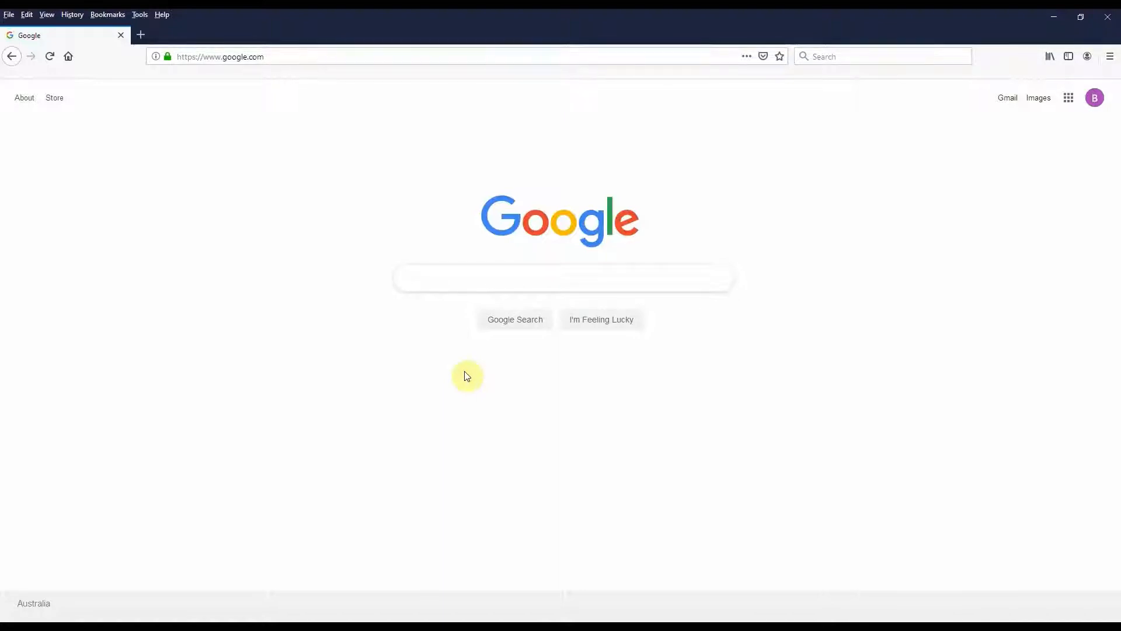
# Open Drive from the Google apps grid.
pyautogui.click(1068, 99)
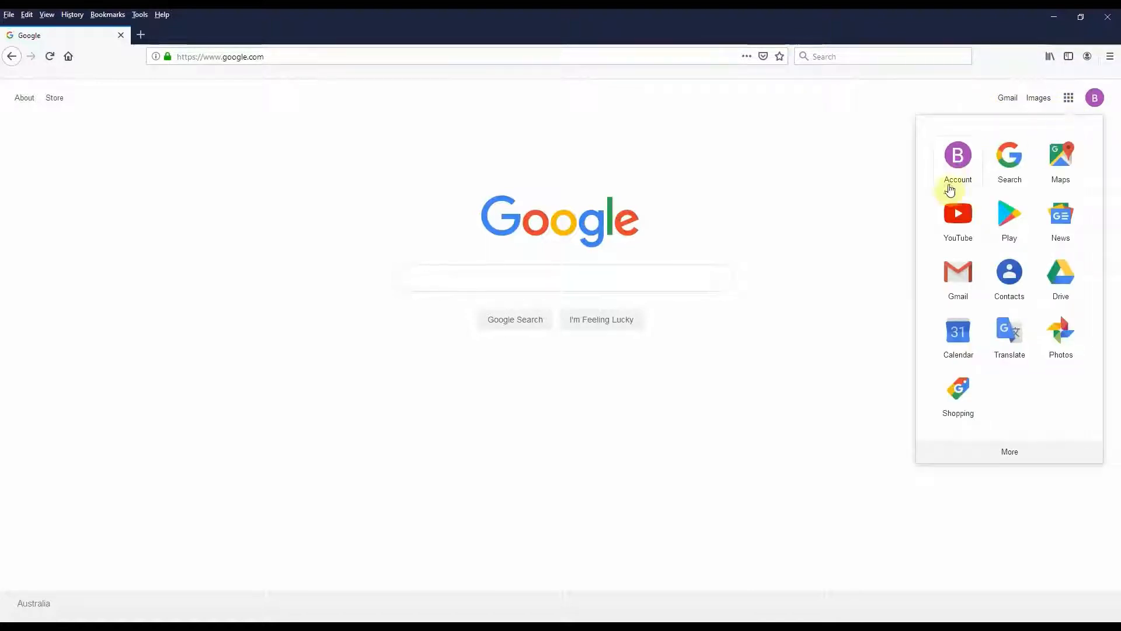
pyautogui.click(1067, 291)
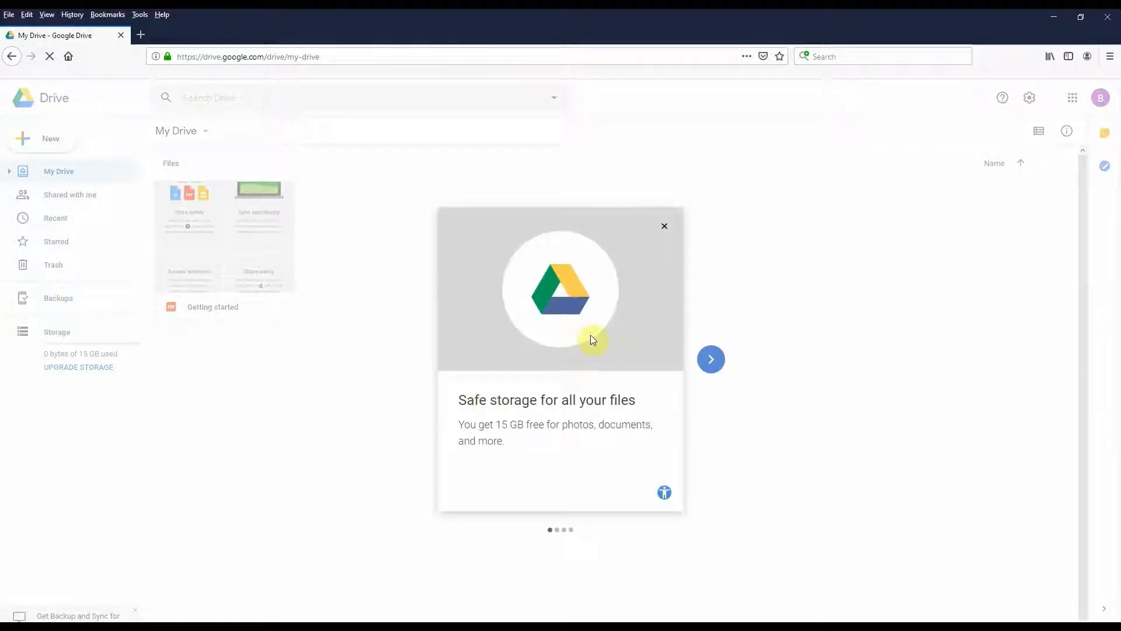
# Advance the Drive welcome carousel two cards, then close it.
pyautogui.click(712, 358)
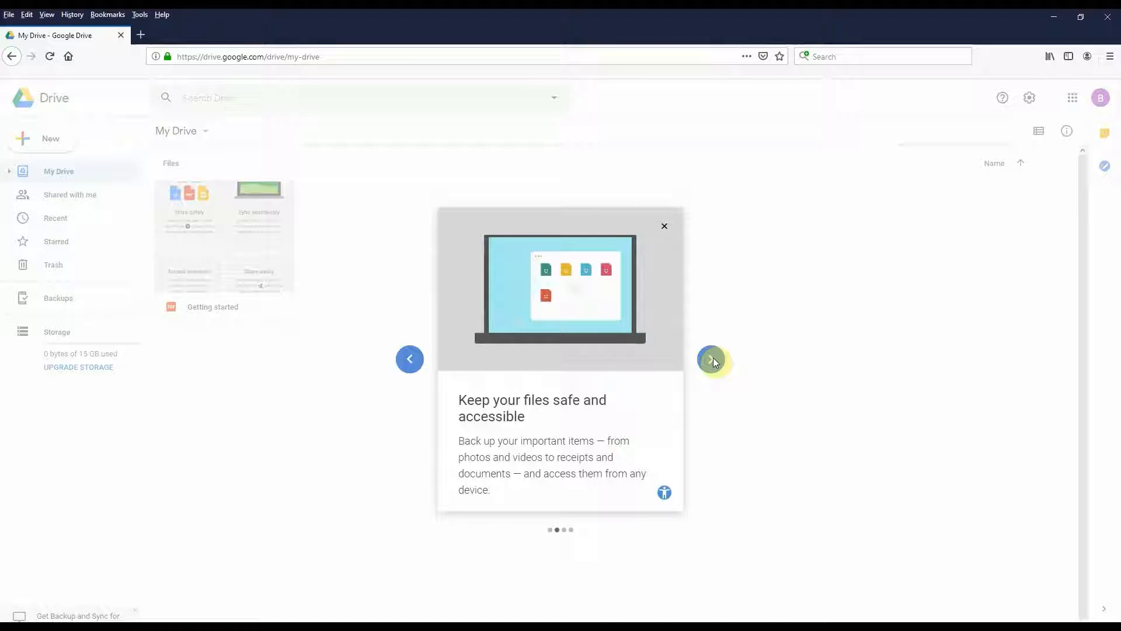
pyautogui.click(711, 359)
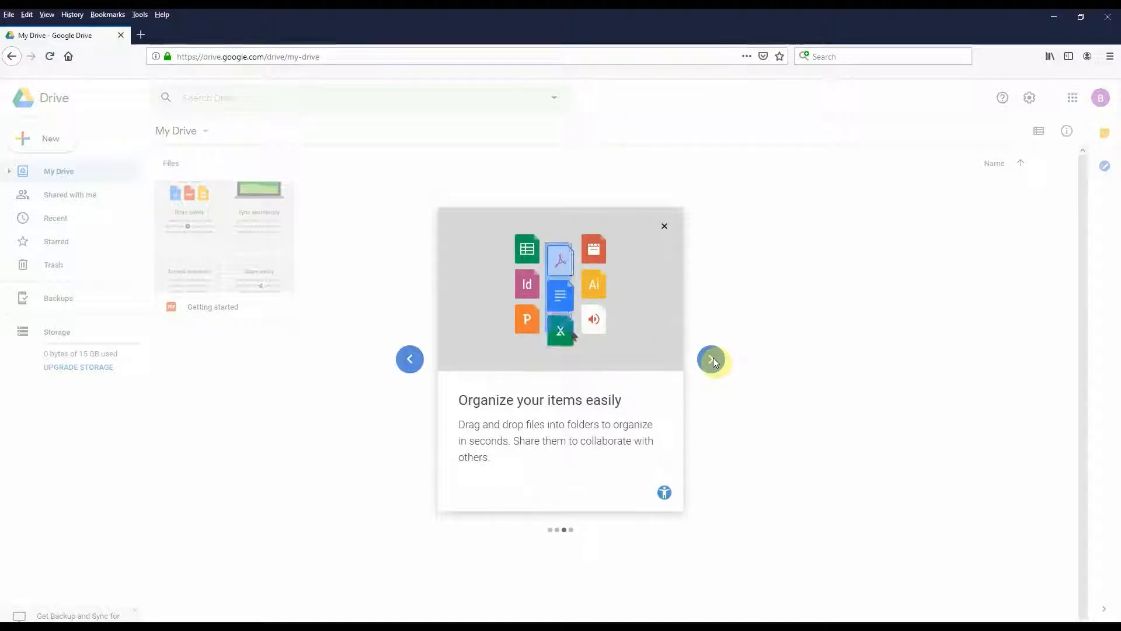
pyautogui.click(665, 226)
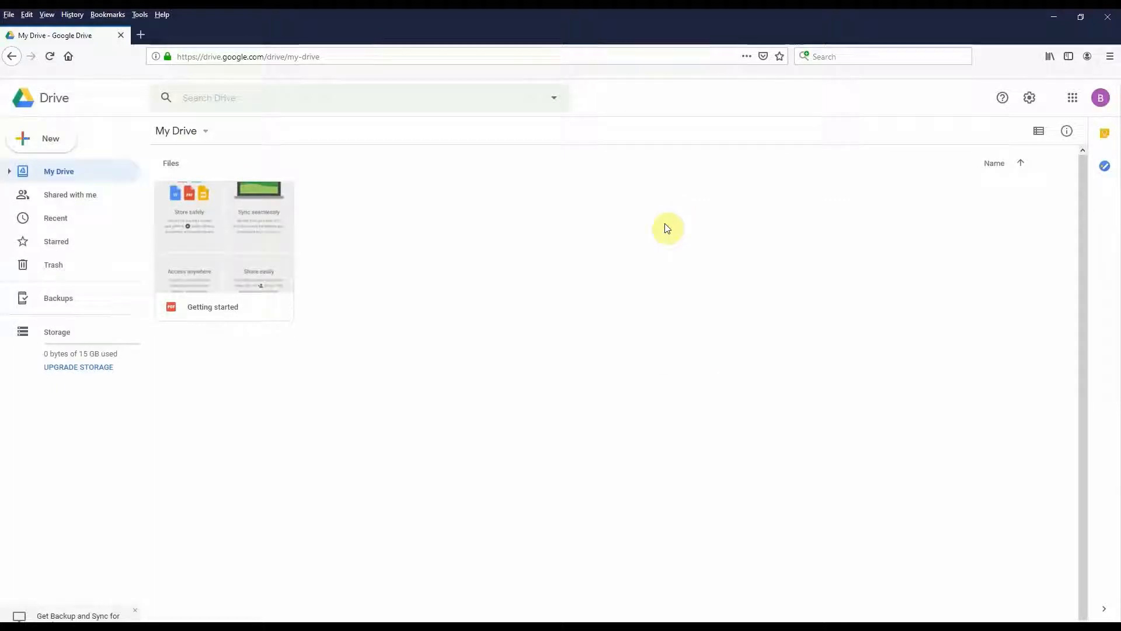
# Choose Get Backup and Sync for Windows from the Drive settings gear menu.
pyautogui.click(206, 132)
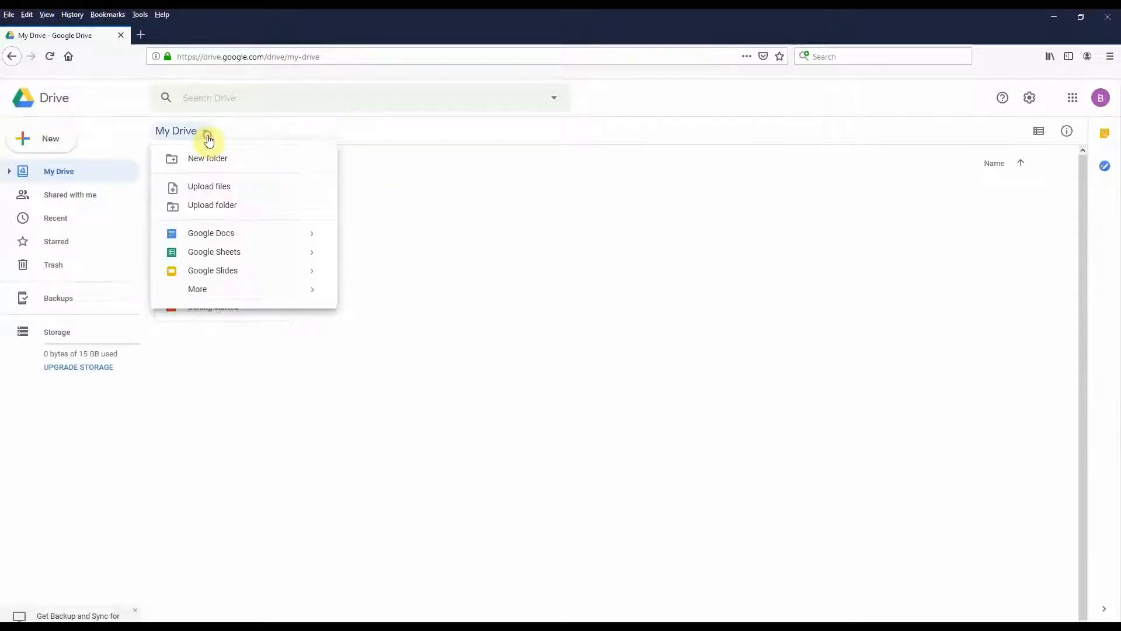
pyautogui.click(208, 139)
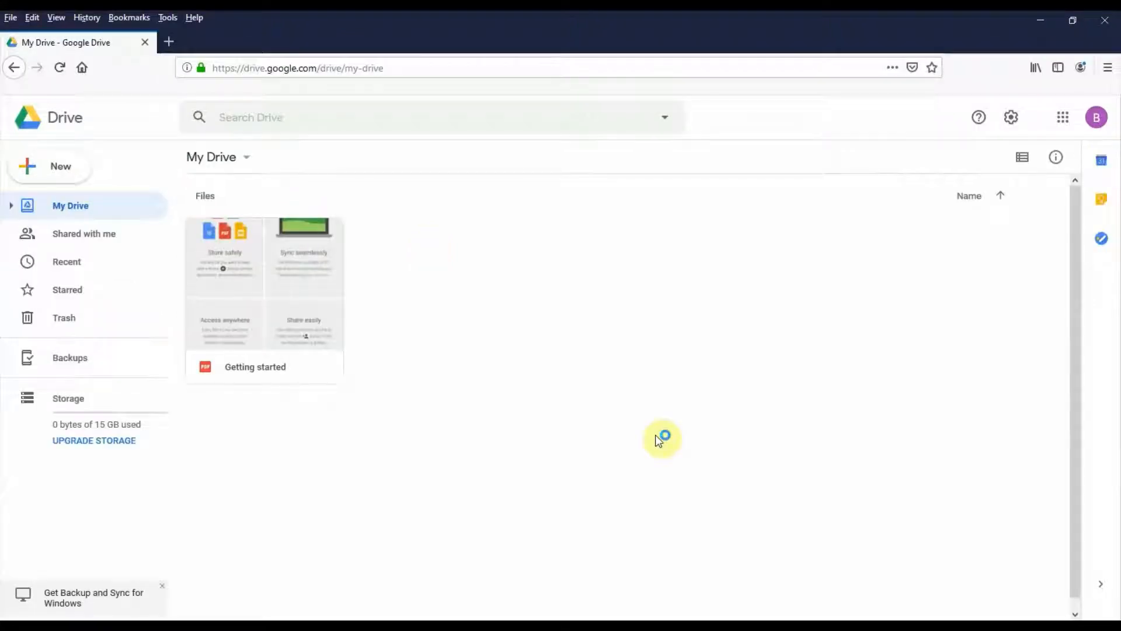
pyautogui.click(1009, 117)
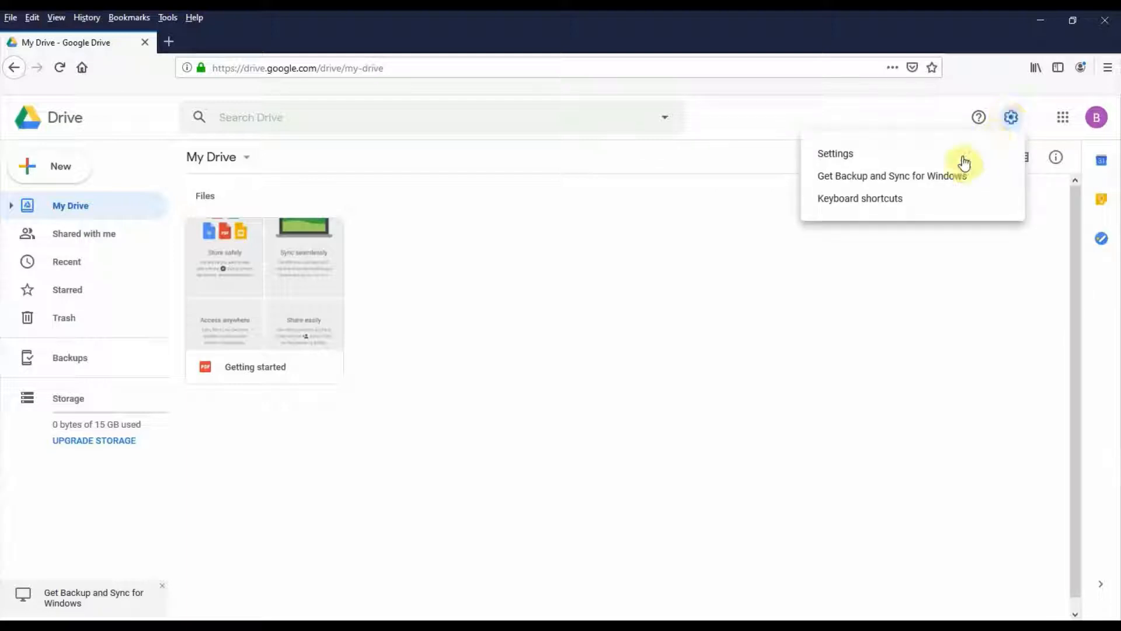
pyautogui.click(934, 178)
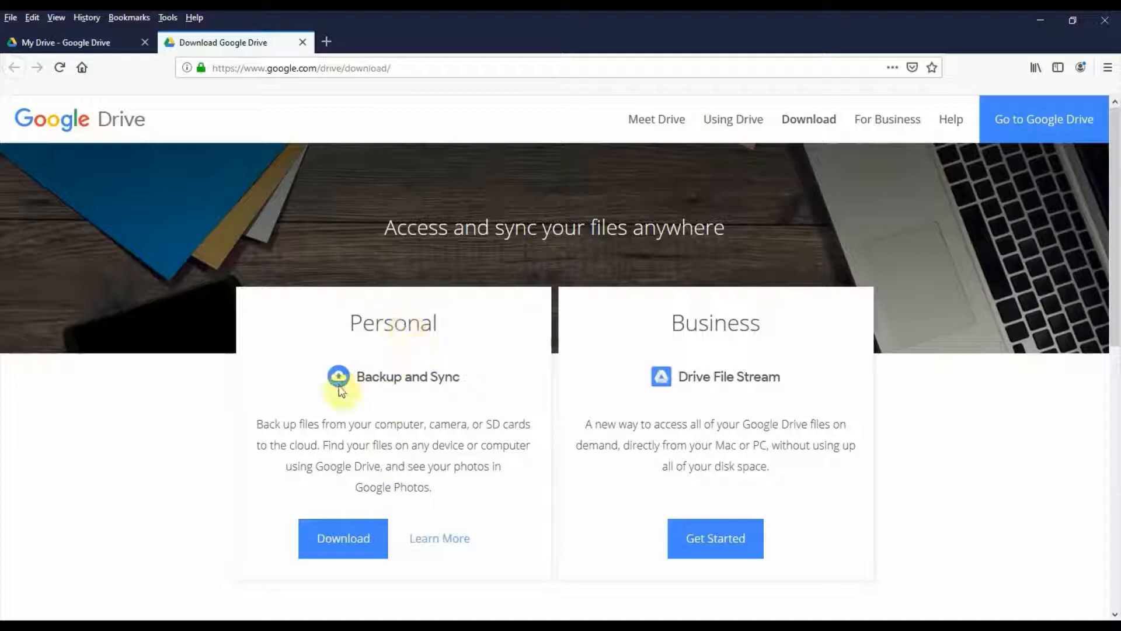
# Agree to the terms and save the Backup and Sync installer file.
pyautogui.click(357, 539)
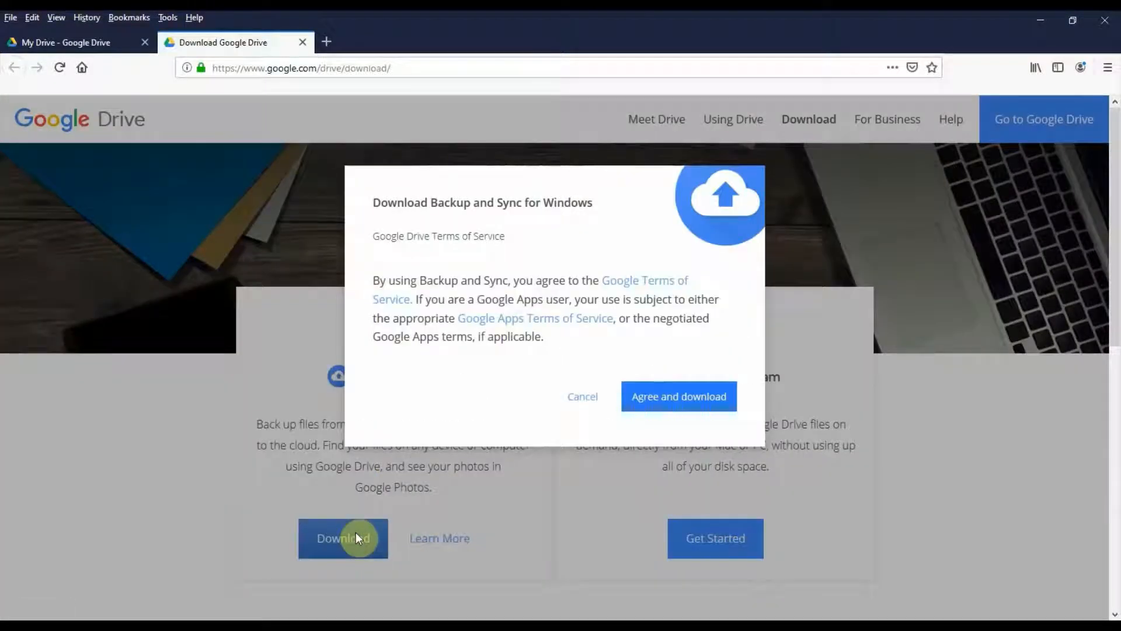
pyautogui.click(654, 397)
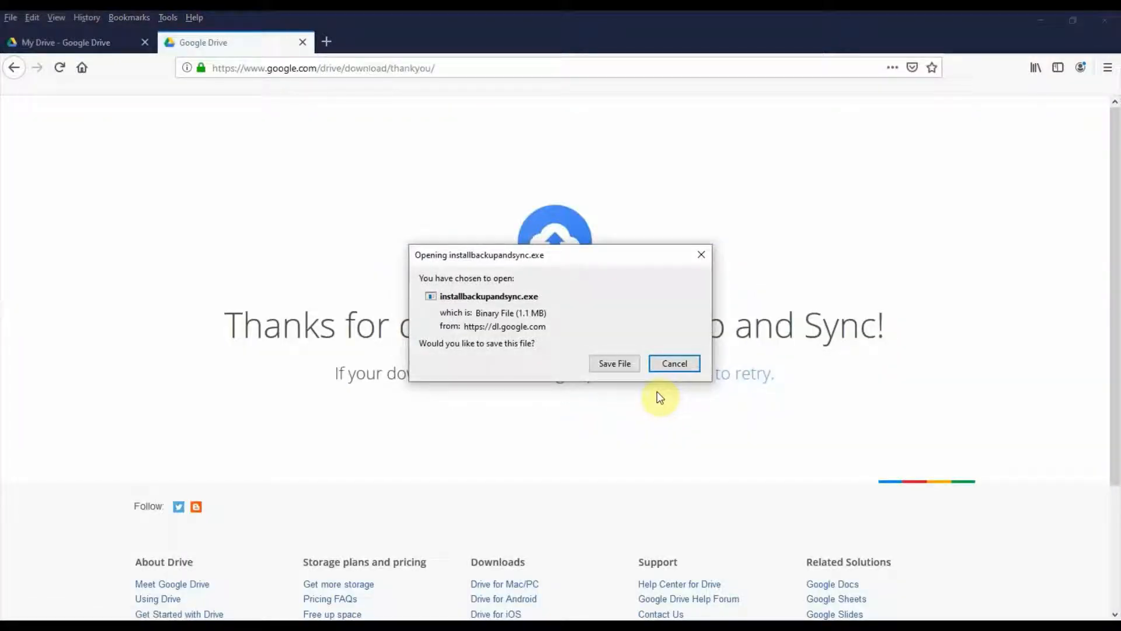
pyautogui.click(628, 366)
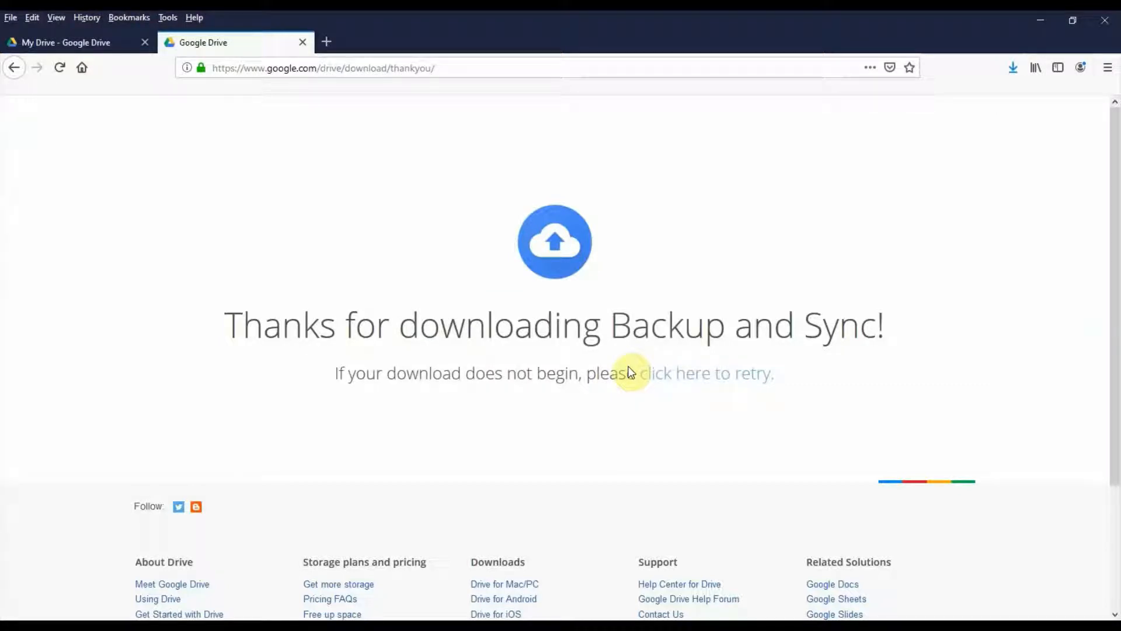
# Run the installer from Firefox's downloads list and close the completion message.
pyautogui.click(1012, 71)
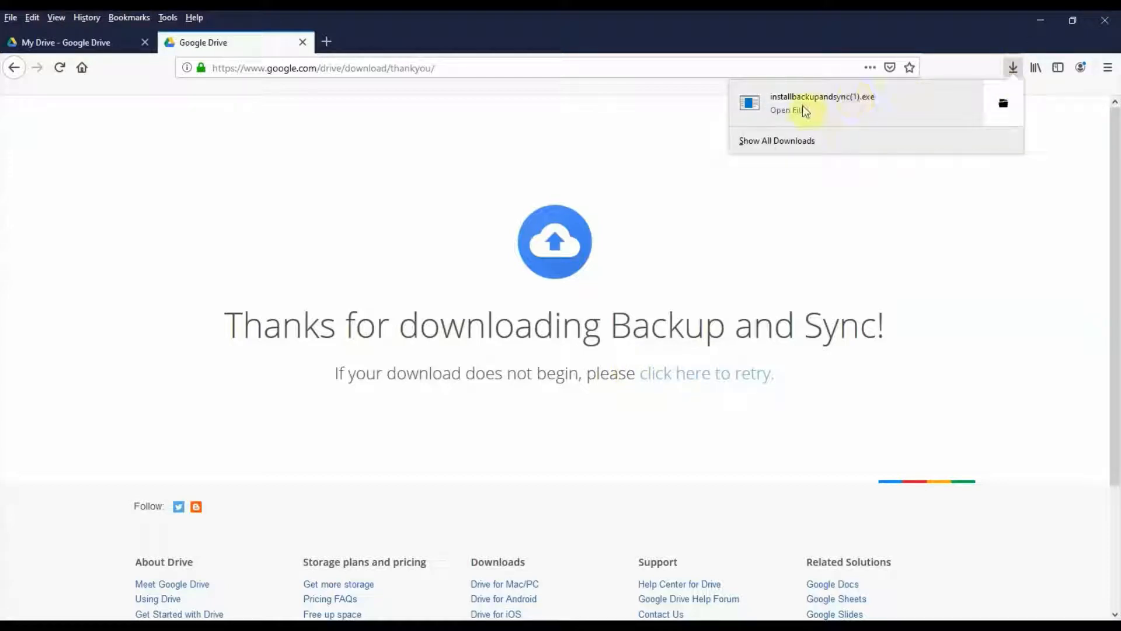
pyautogui.click(803, 109)
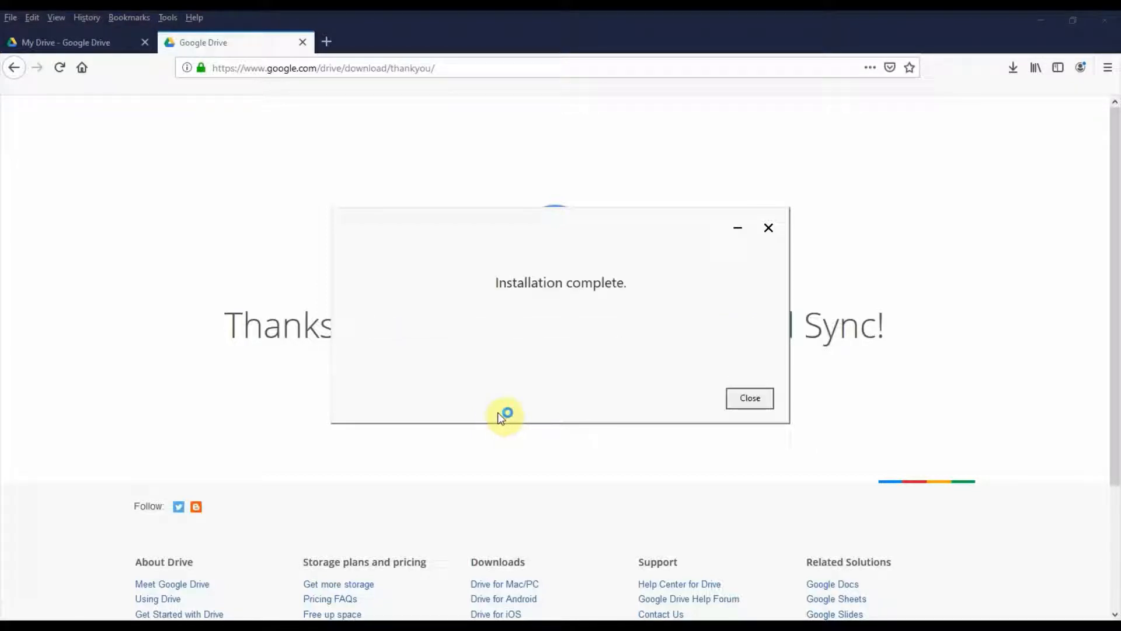
pyautogui.click(749, 399)
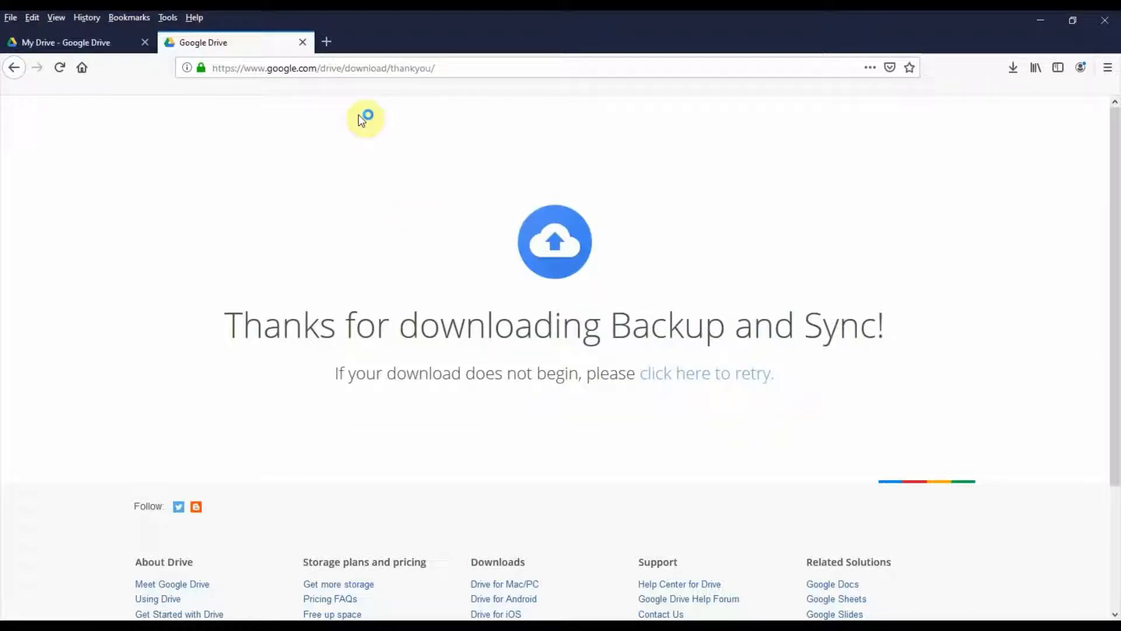
# Start Backup and Sync setup and sign in with the new account's username and password.
pyautogui.click(299, 44)
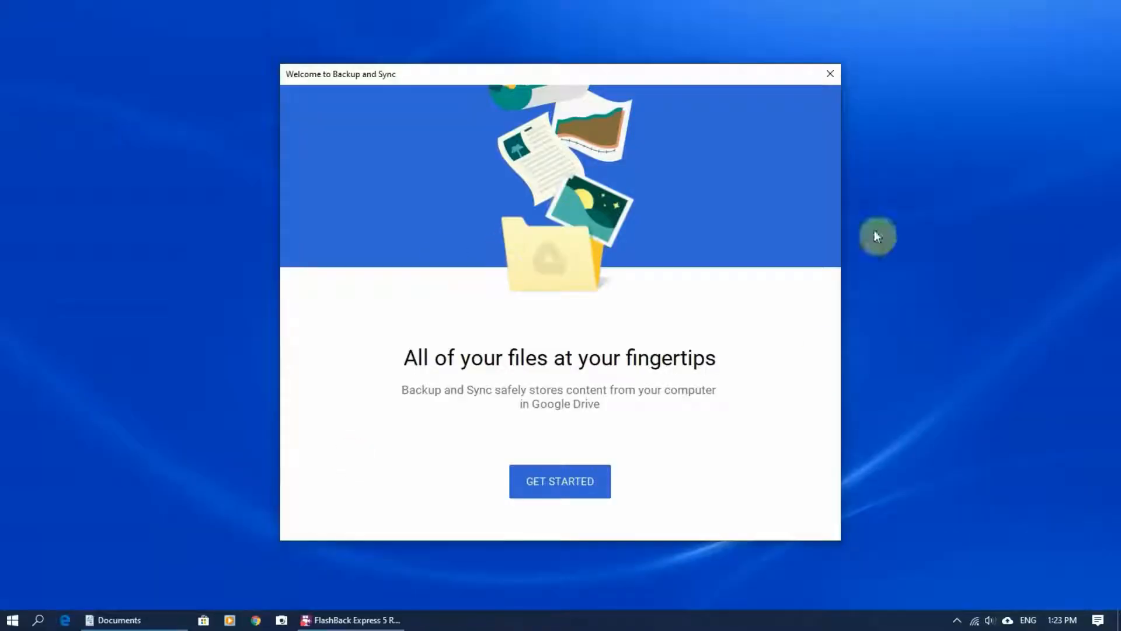
pyautogui.click(561, 479)
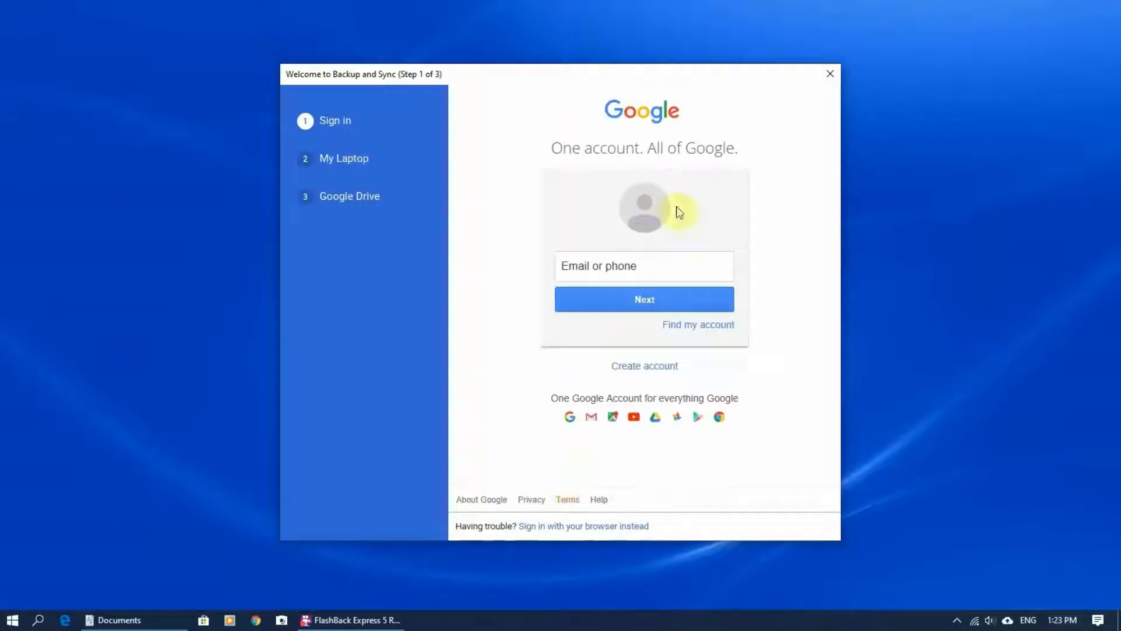
pyautogui.click(653, 261)
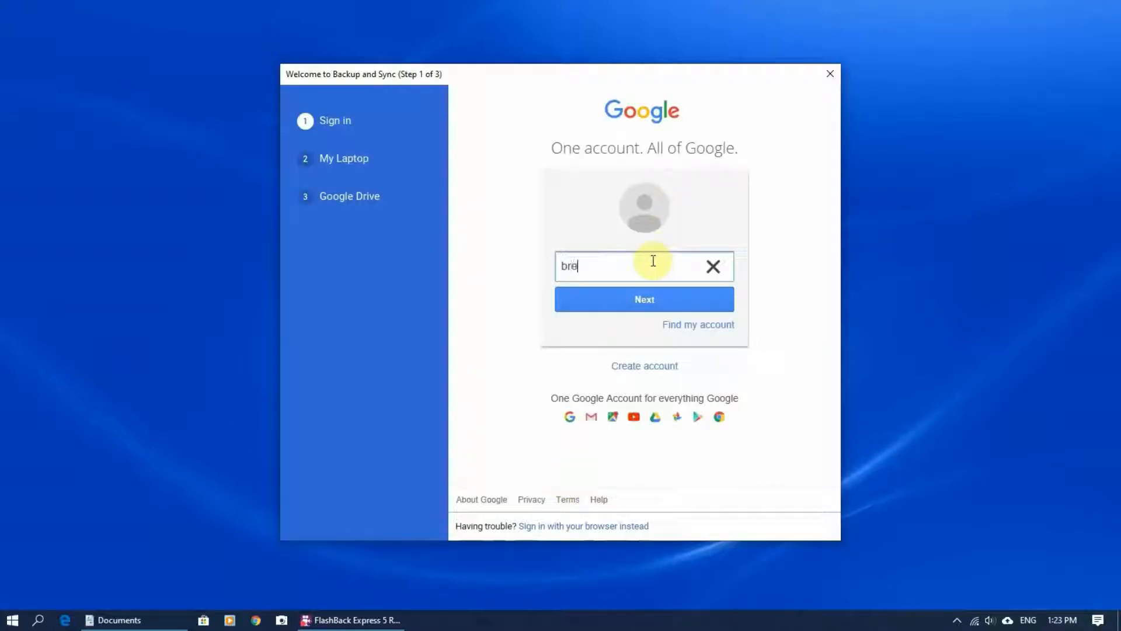
pyautogui.press('Return')
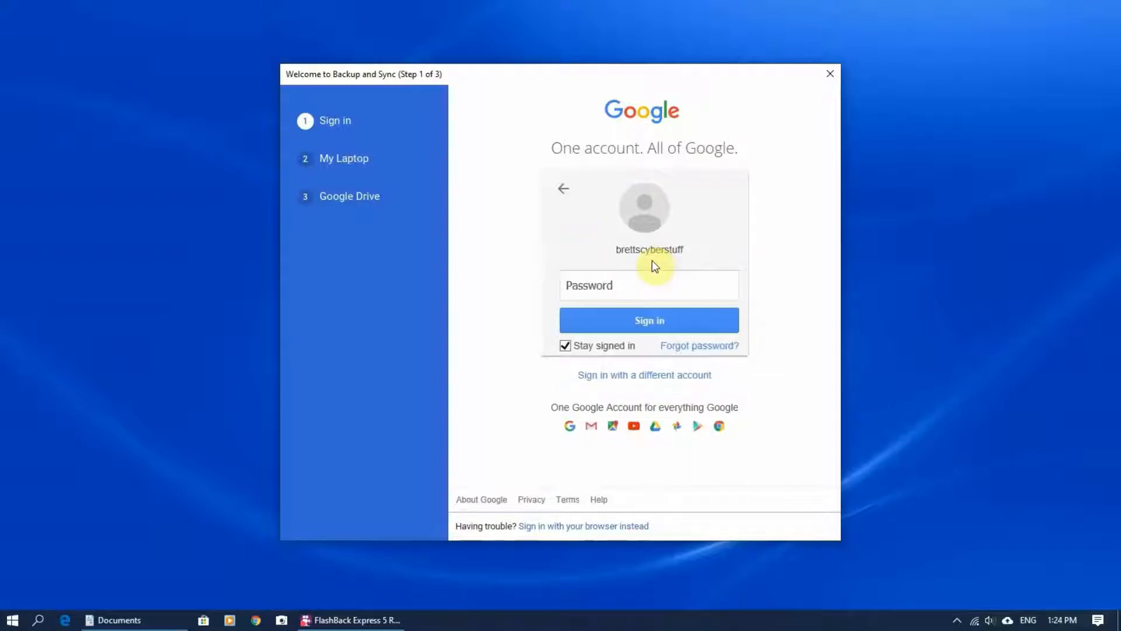
pyautogui.click(636, 286)
pyautogui.write('••••••••')
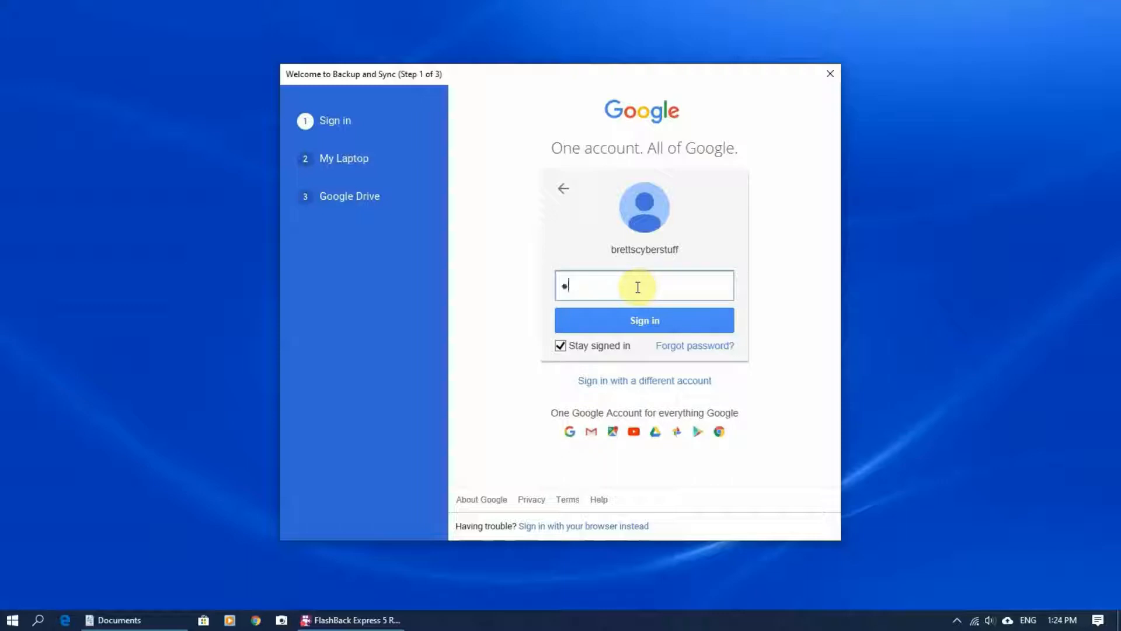
pyautogui.write('••••')
pyautogui.click(666, 313)
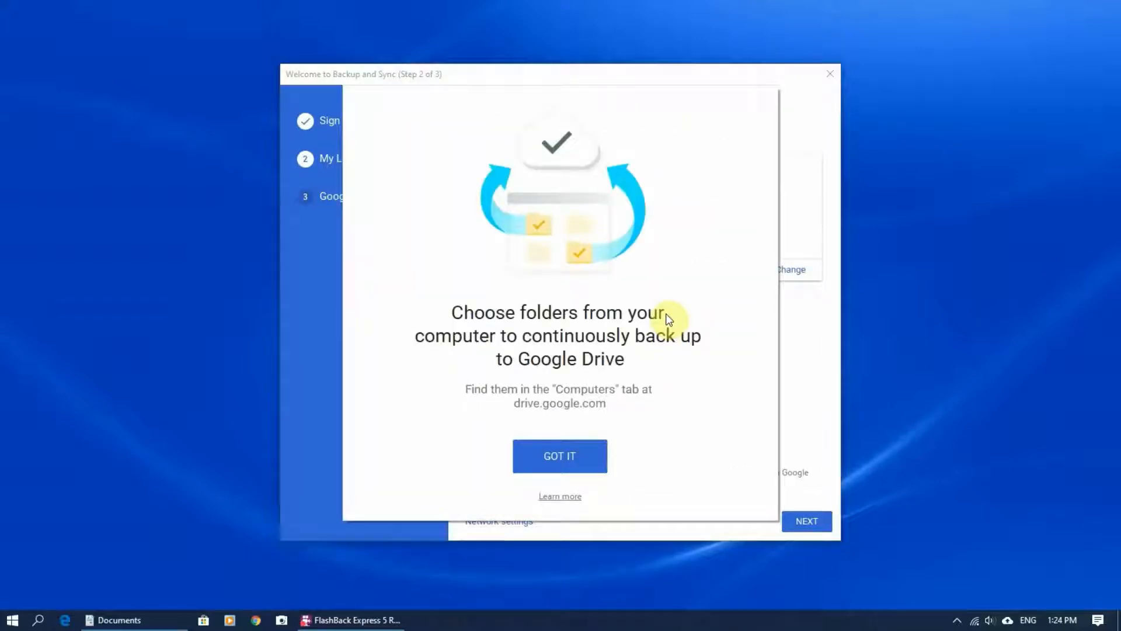
# Keep Desktop, Documents and Pictures for backup, sync all of My Drive, and start.
pyautogui.click(573, 455)
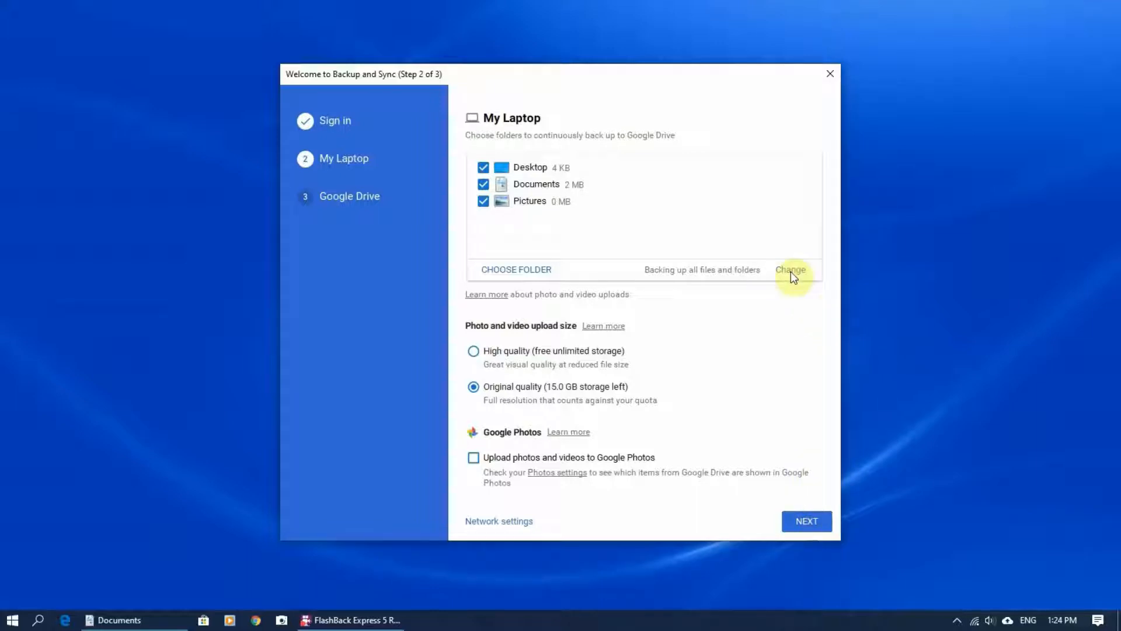
pyautogui.click(541, 269)
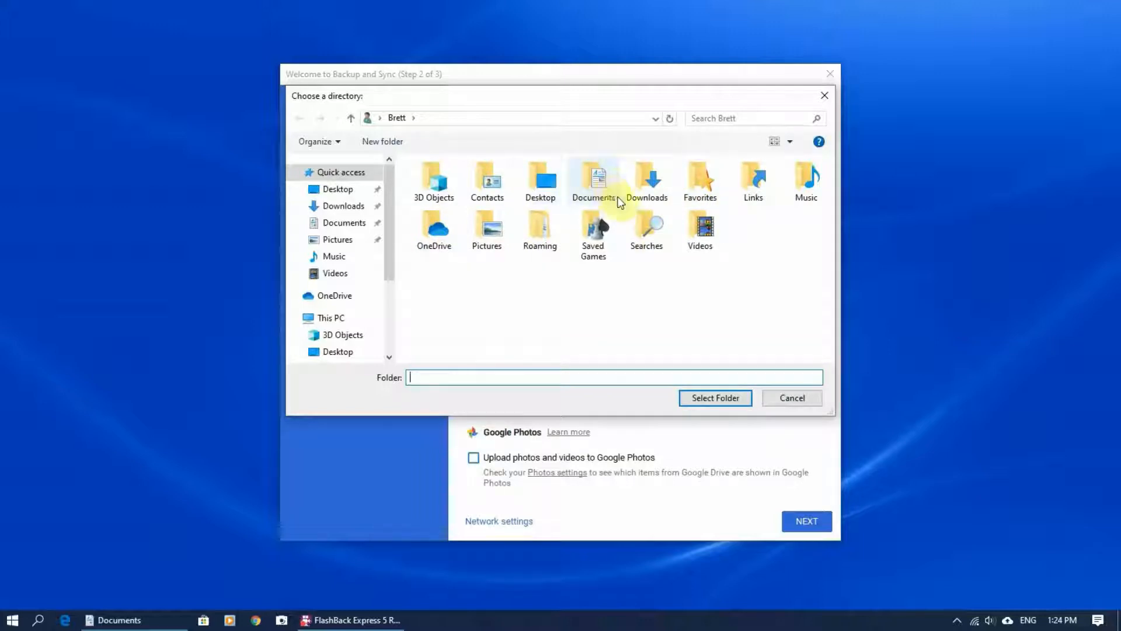
pyautogui.click(799, 398)
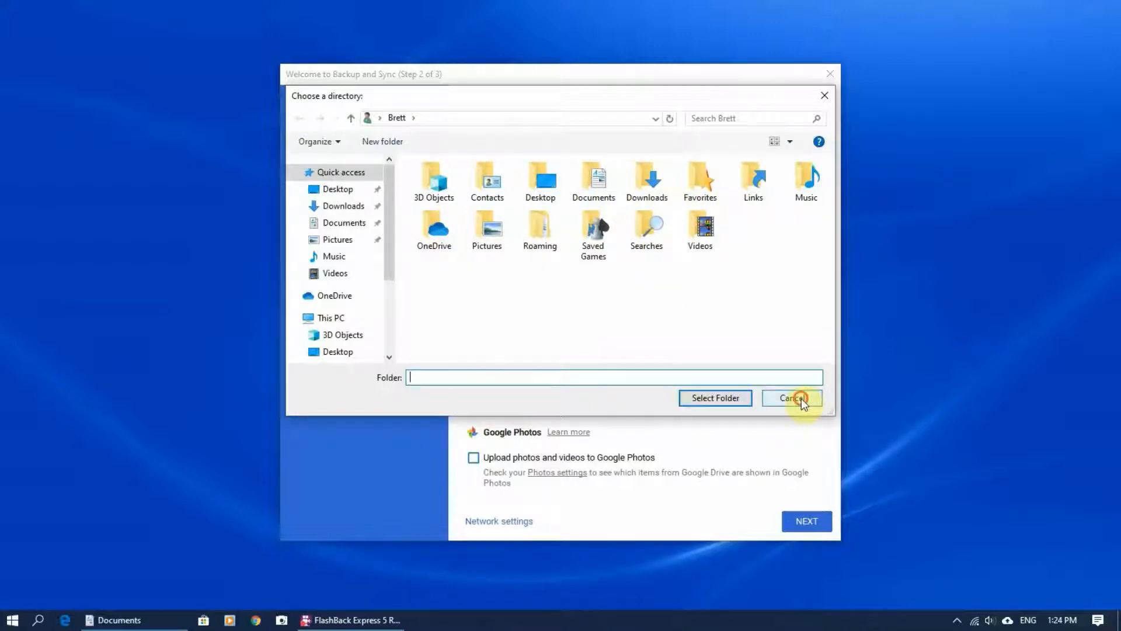
pyautogui.click(815, 526)
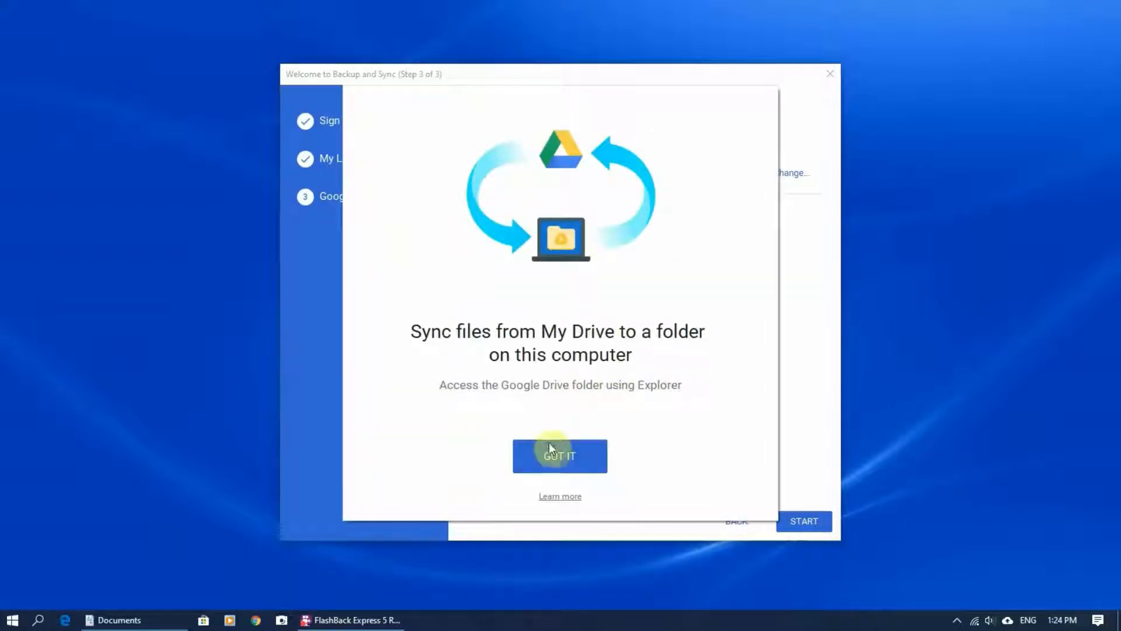
pyautogui.click(550, 454)
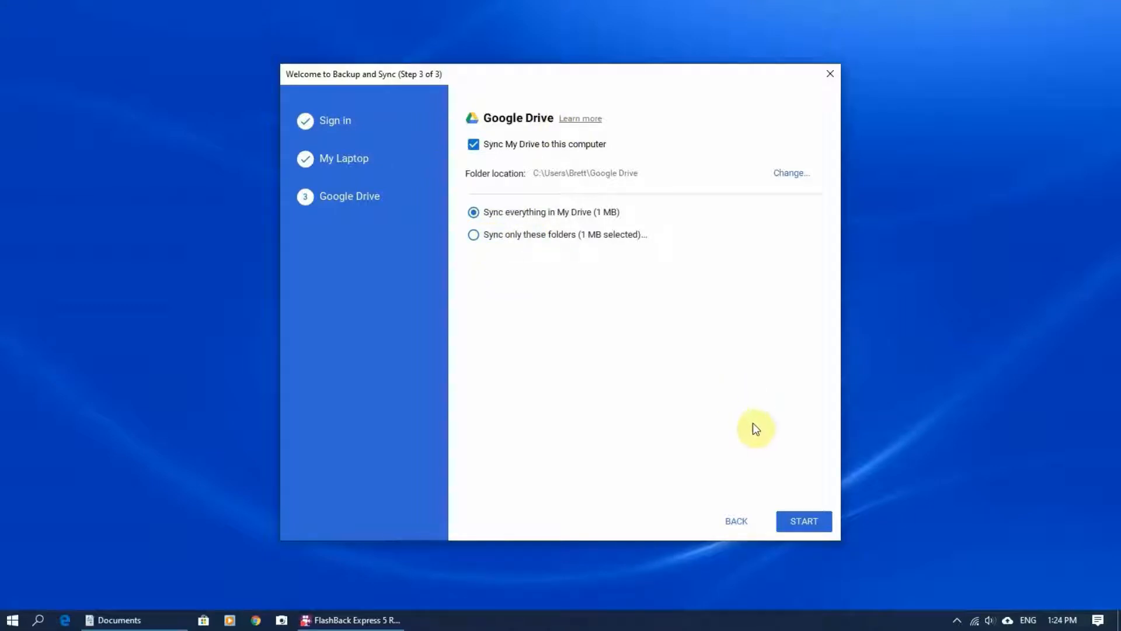
pyautogui.click(798, 519)
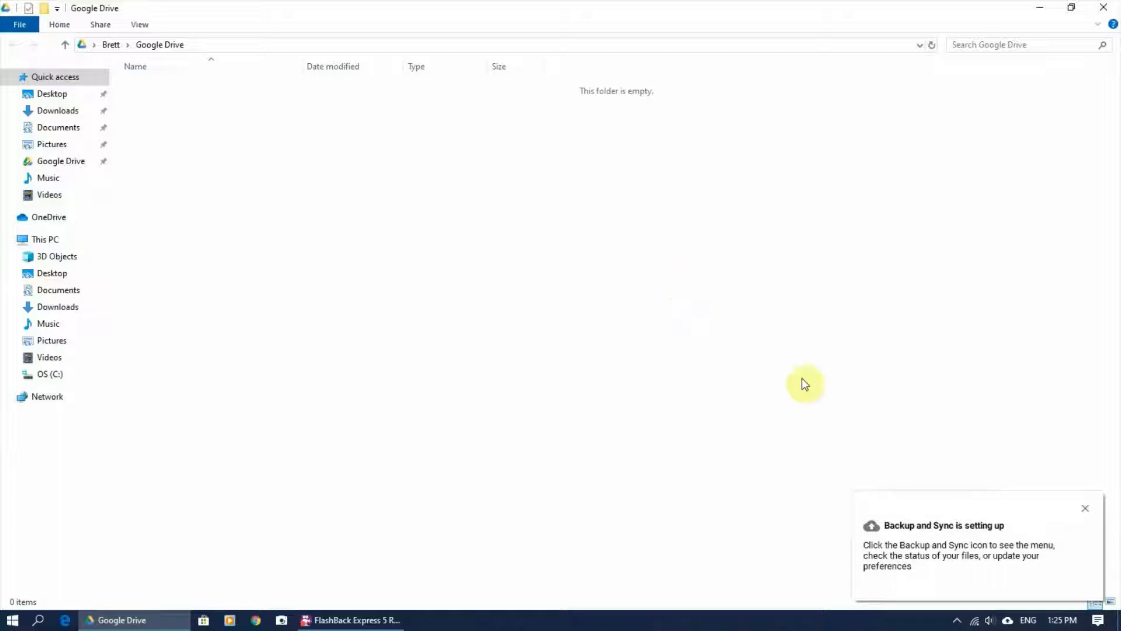
# Dismiss the setting-up notification and browse Documents and Pictures in Quick access, returning to Documents.
pyautogui.click(1088, 509)
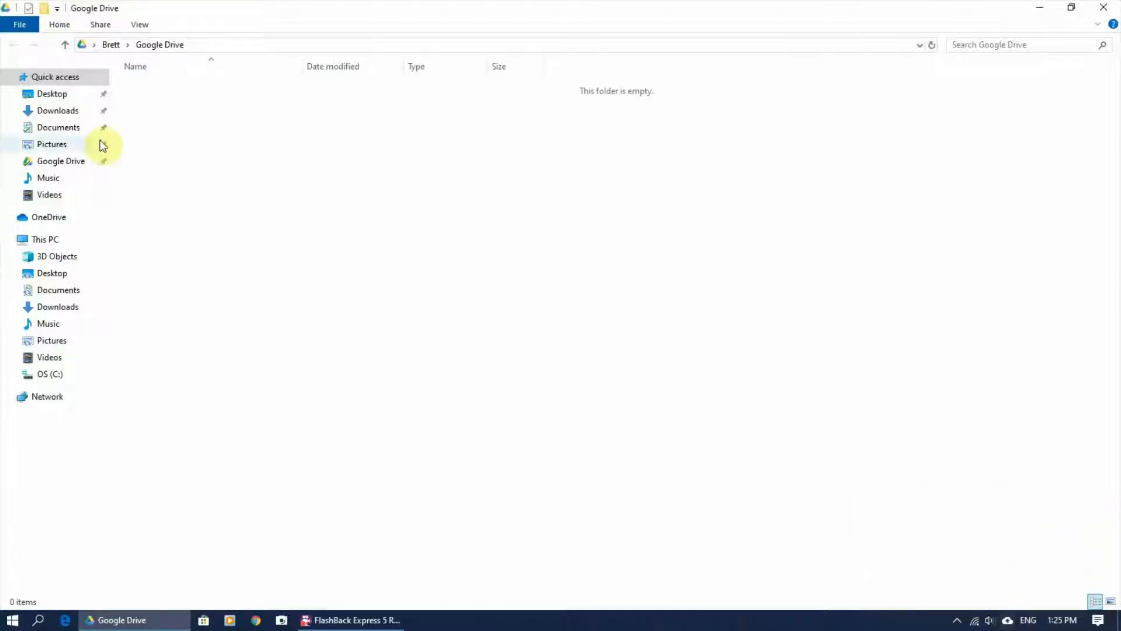
pyautogui.click(63, 131)
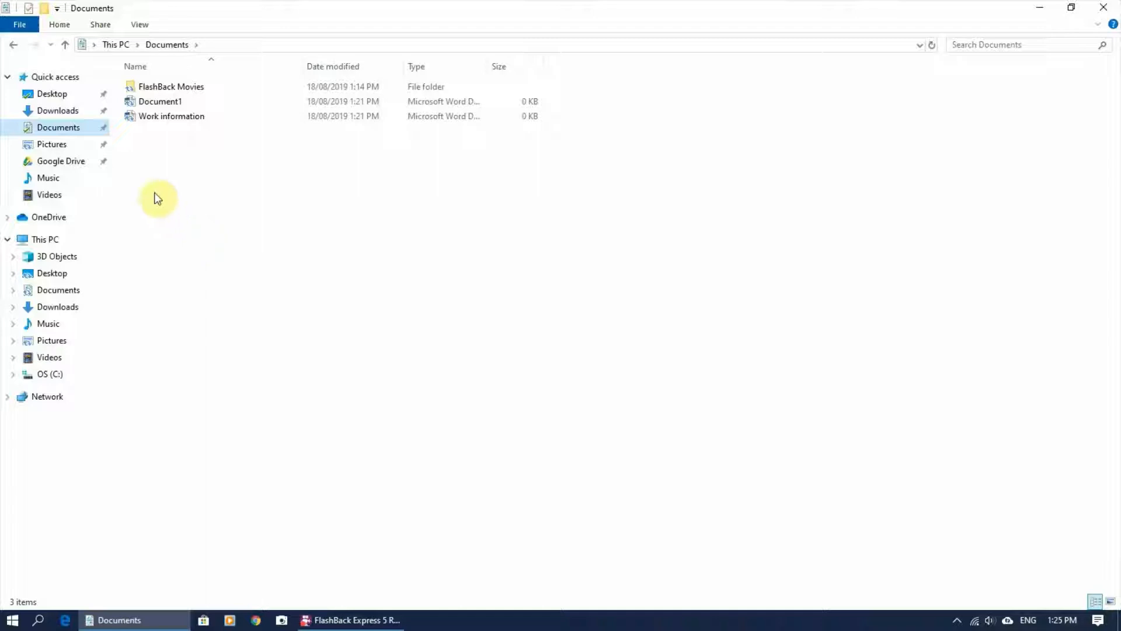
pyautogui.click(62, 145)
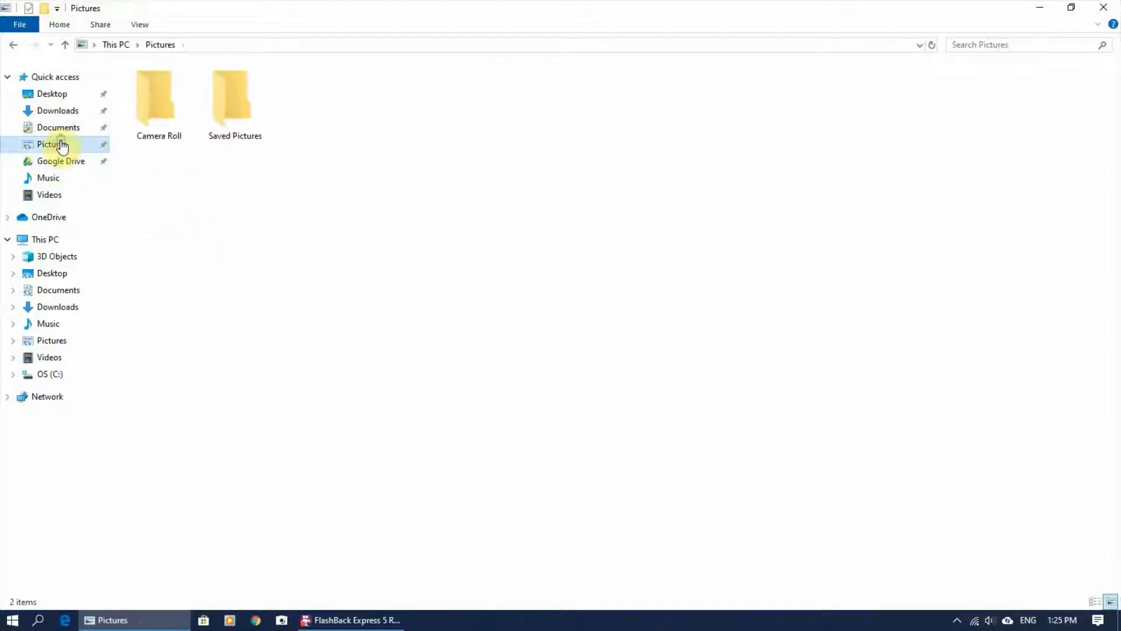
pyautogui.click(66, 130)
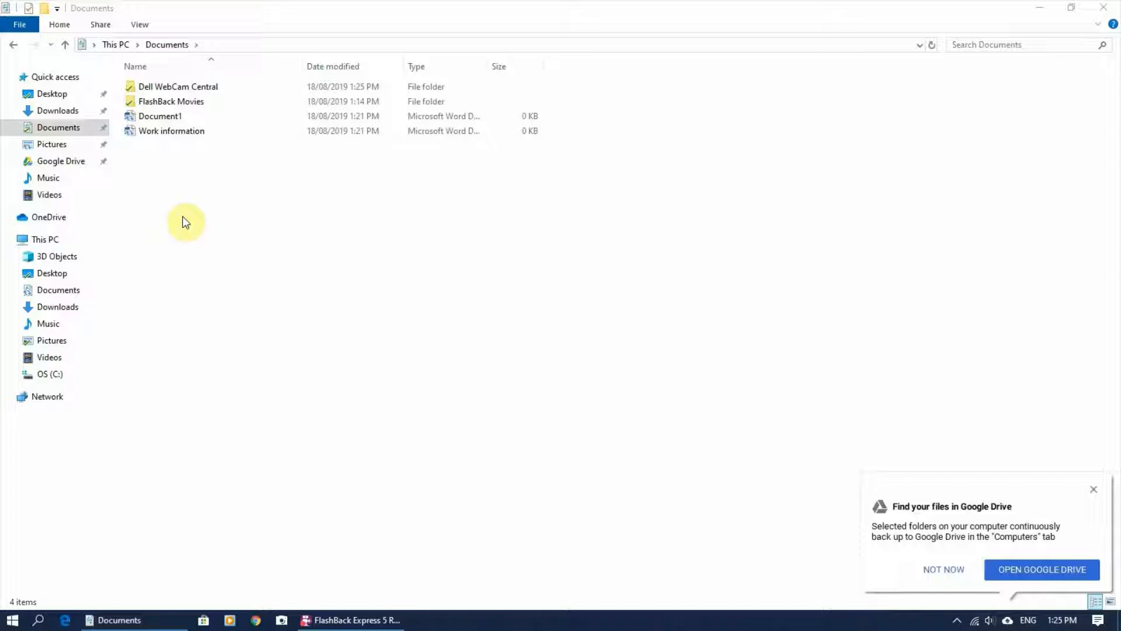
# Dismiss the find-your-files notification and check the sync marks on the four Documents items.
pyautogui.click(258, 189)
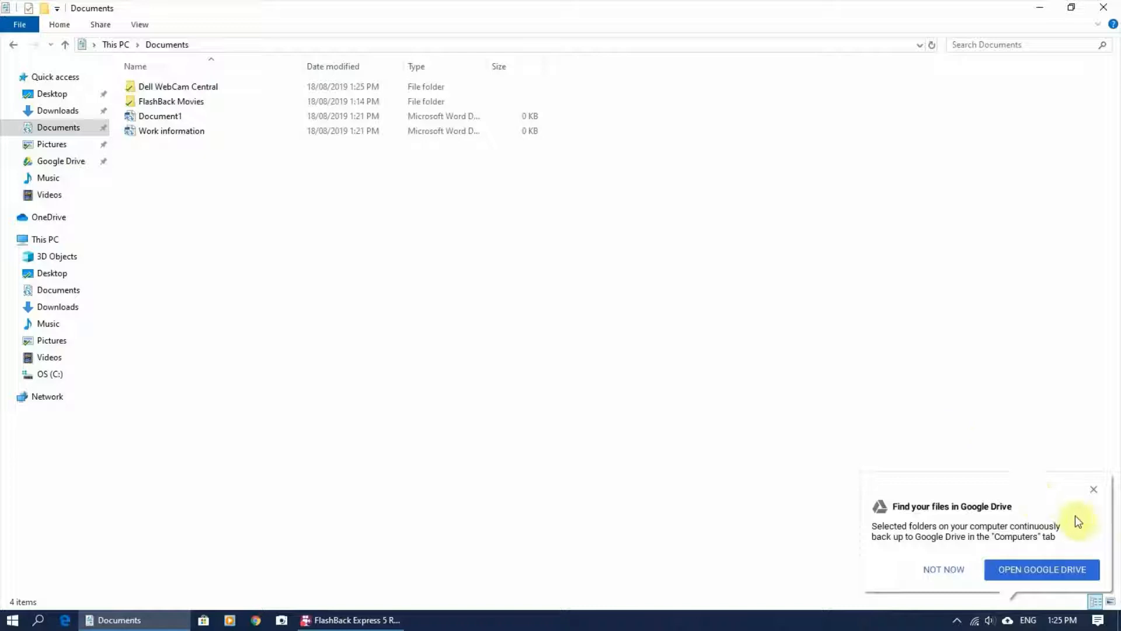
pyautogui.click(1094, 490)
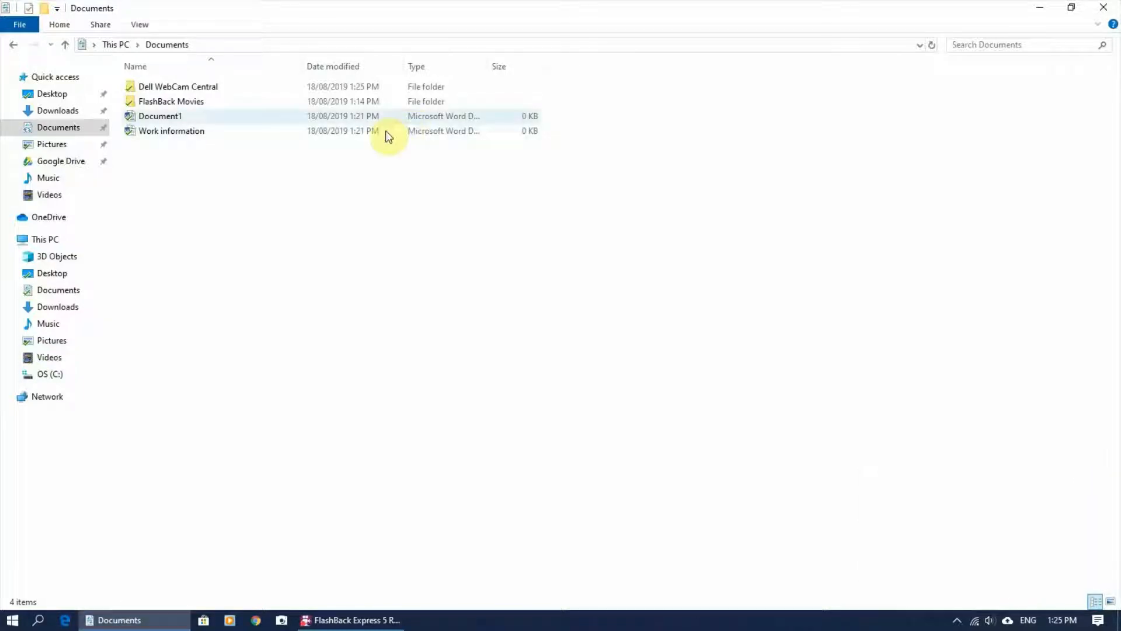
pyautogui.click(139, 130)
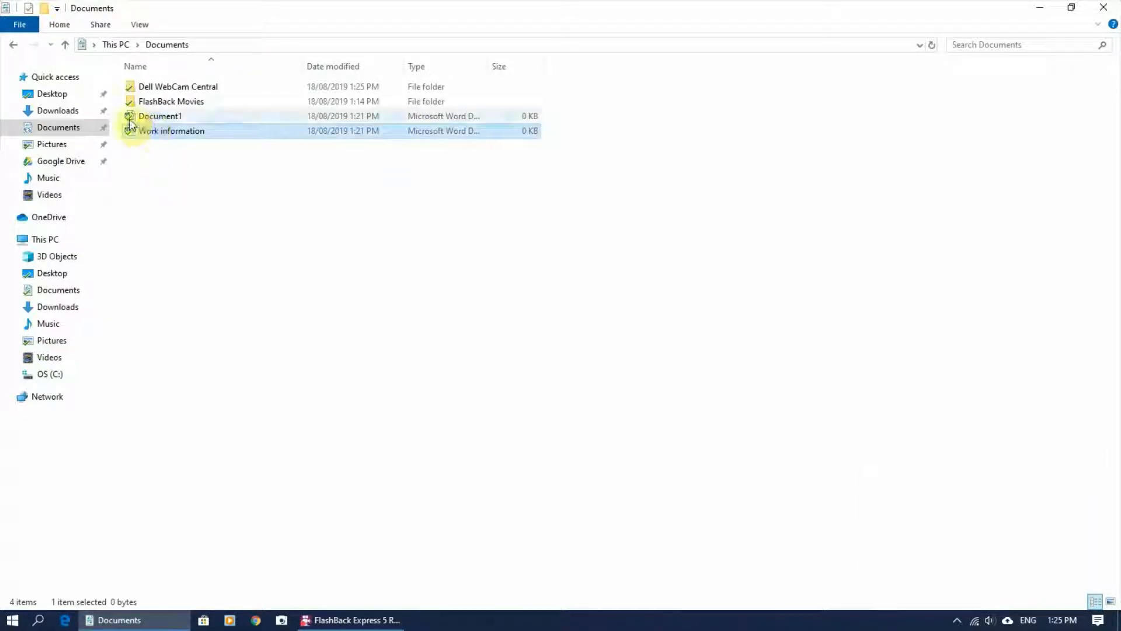
pyautogui.click(131, 119)
pyautogui.click(150, 88)
pyautogui.click(169, 104)
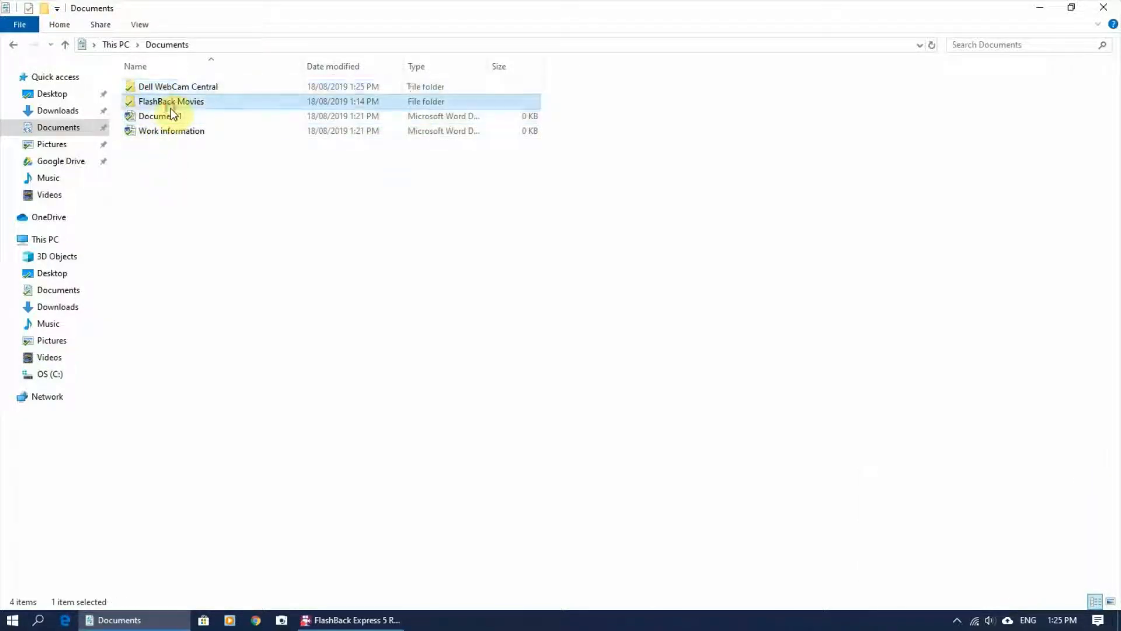
pyautogui.click(171, 128)
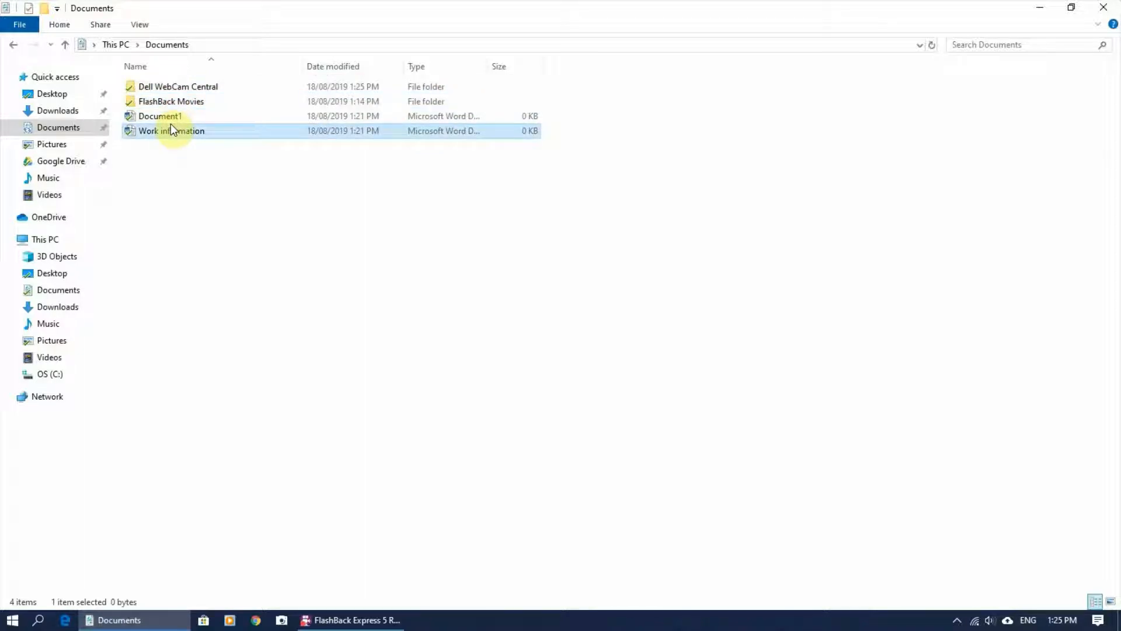
pyautogui.click(245, 186)
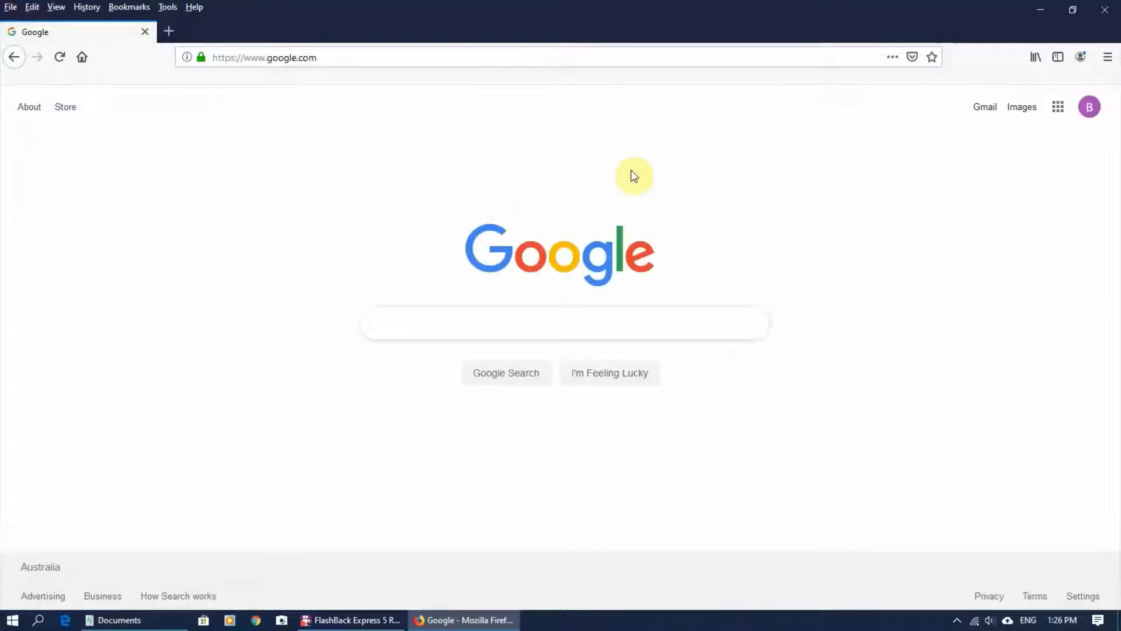
# Open Google Drive from the apps grid and show the backed-up Documents folder under Computers › My Laptop.
pyautogui.click(1058, 111)
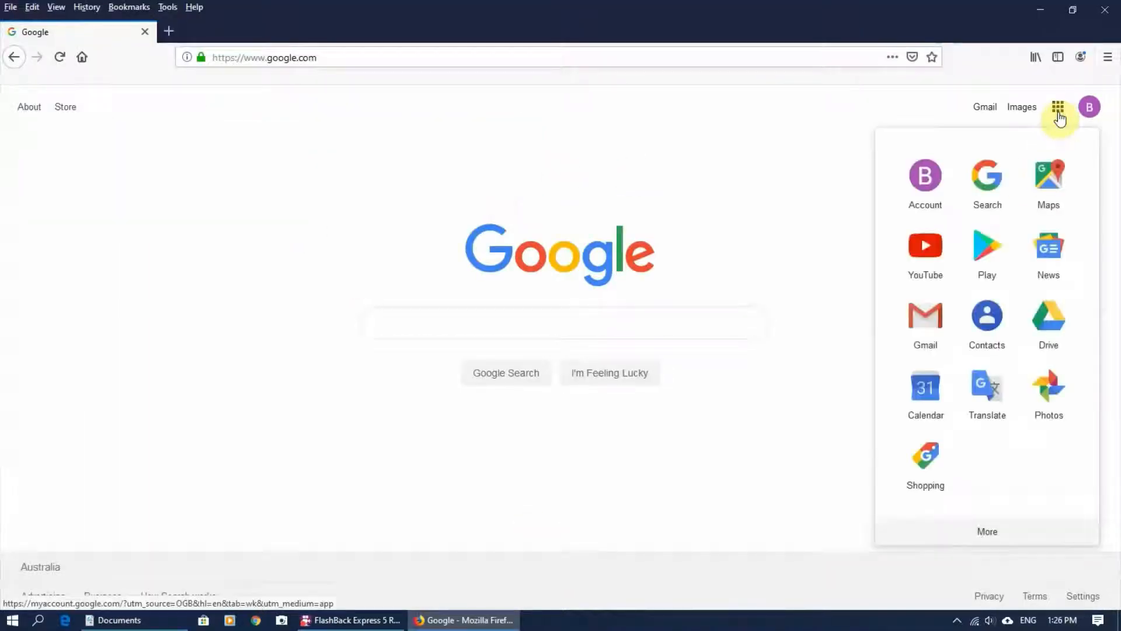
pyautogui.click(1064, 318)
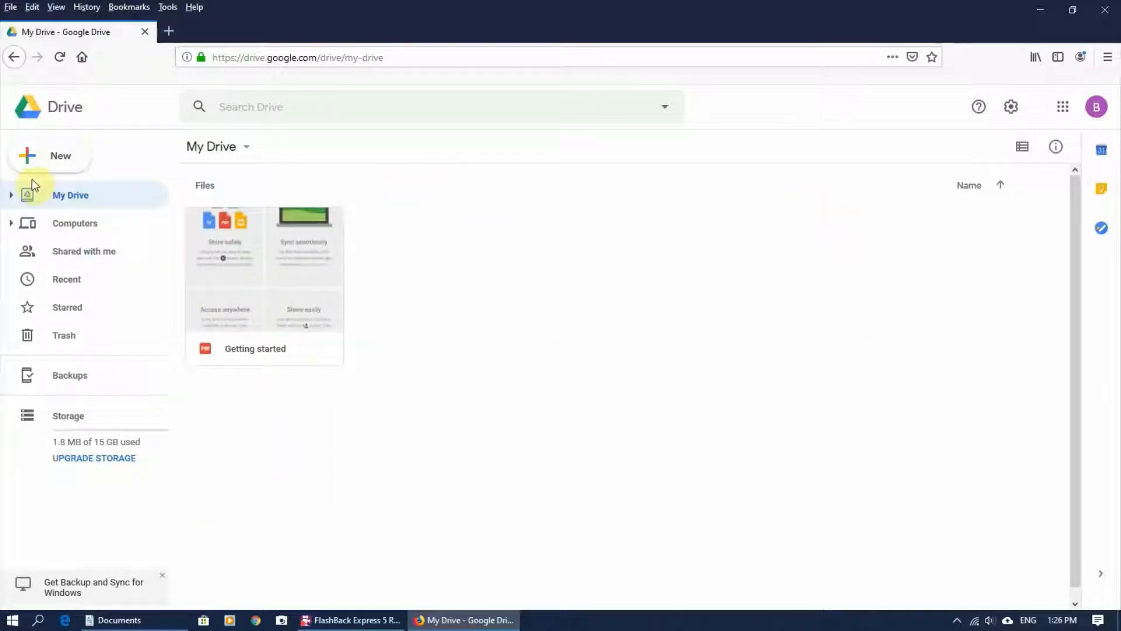
pyautogui.click(10, 223)
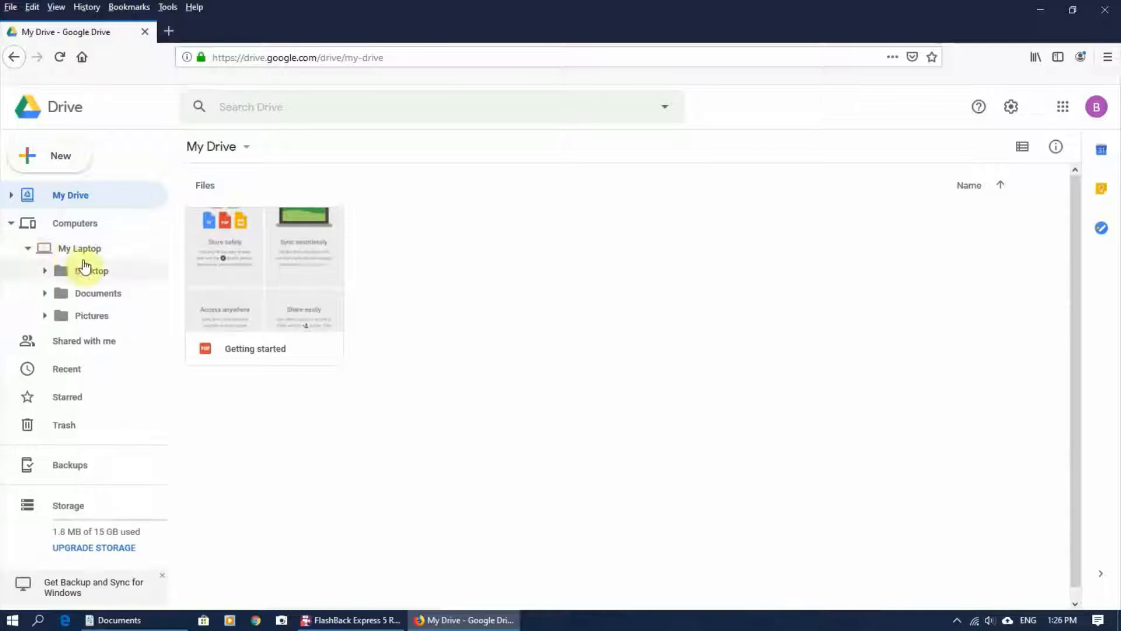
pyautogui.click(105, 292)
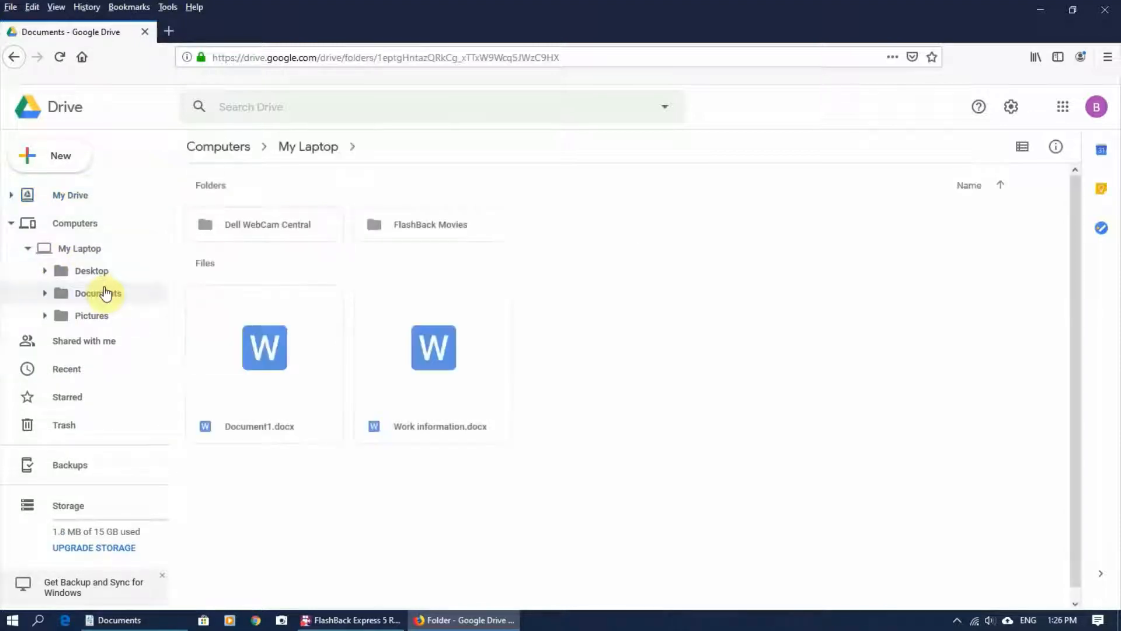